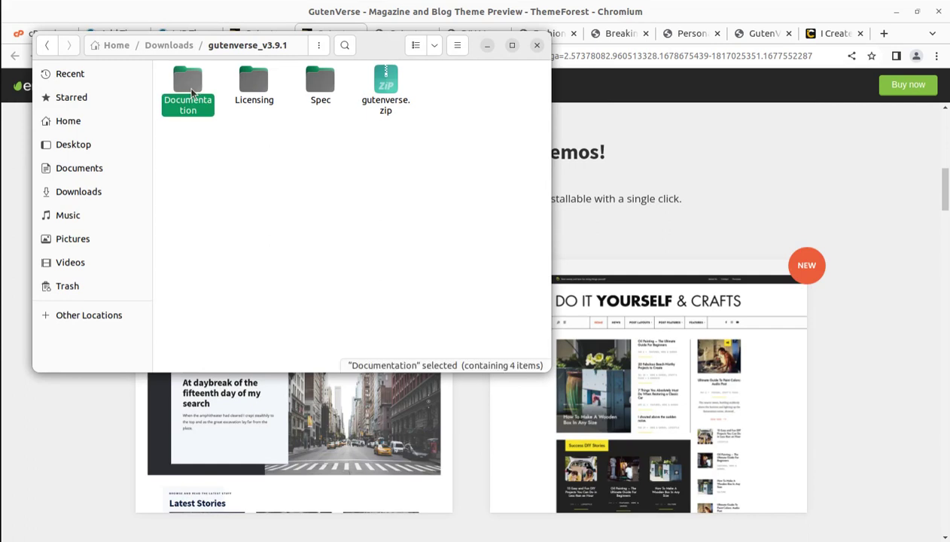
# - Examine the gutenverse_v3.9.1 download folder and its Spec subfolder, including gutenverse-child.zip and gutenverse.zip, and put the file window away
pyautogui.click(249, 87)
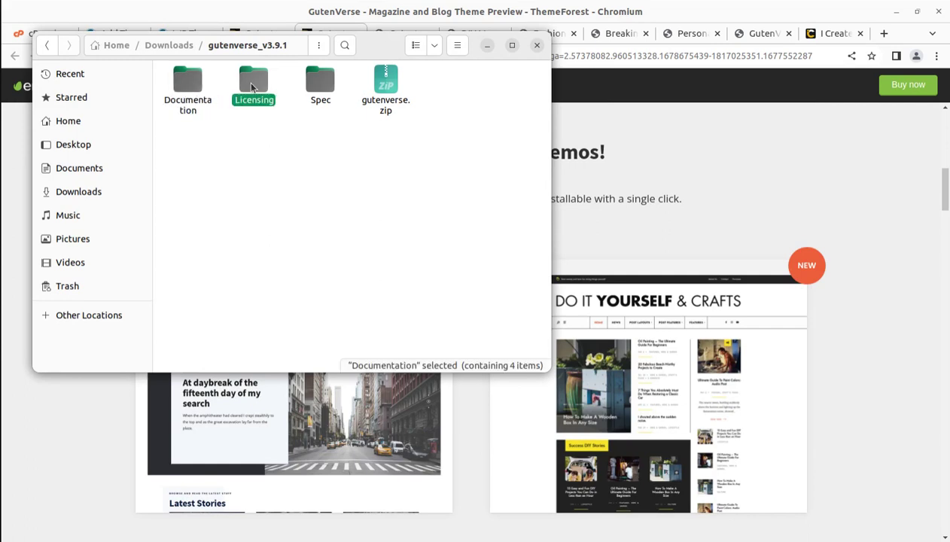
pyautogui.click(324, 90)
pyautogui.doubleClick(323, 90)
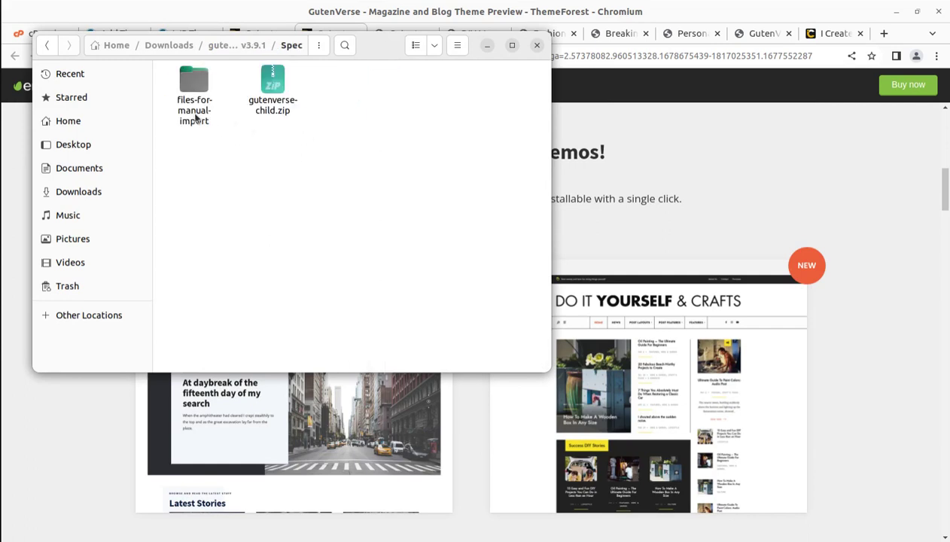
pyautogui.click(276, 90)
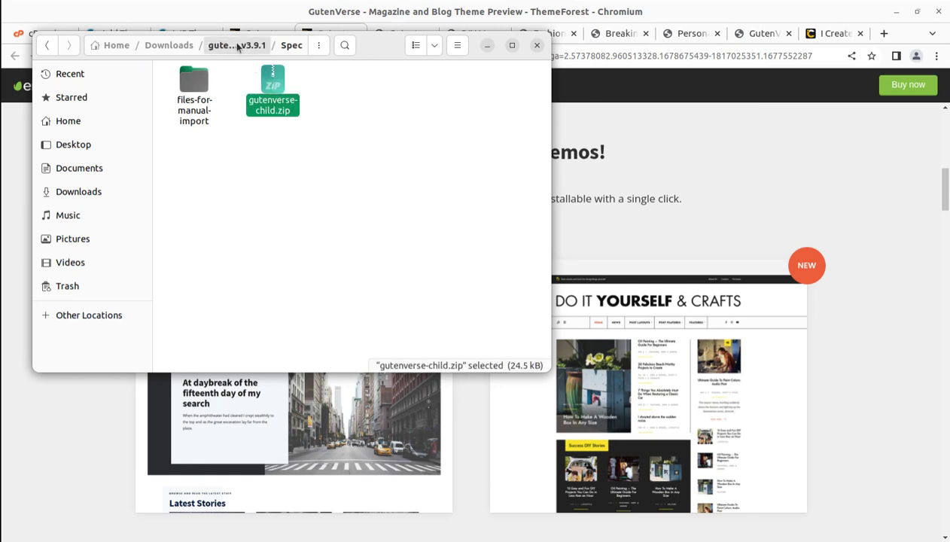
pyautogui.click(238, 47)
pyautogui.click(379, 89)
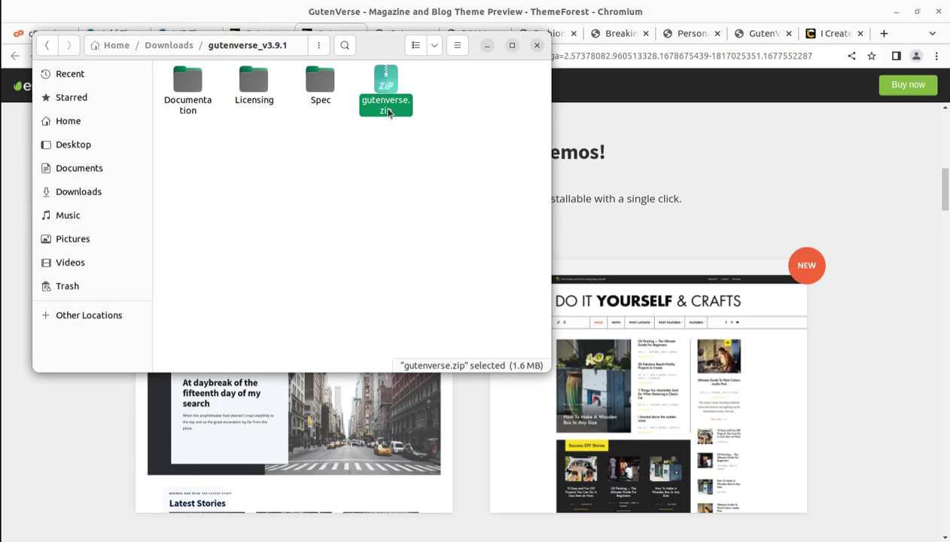
pyautogui.click(382, 203)
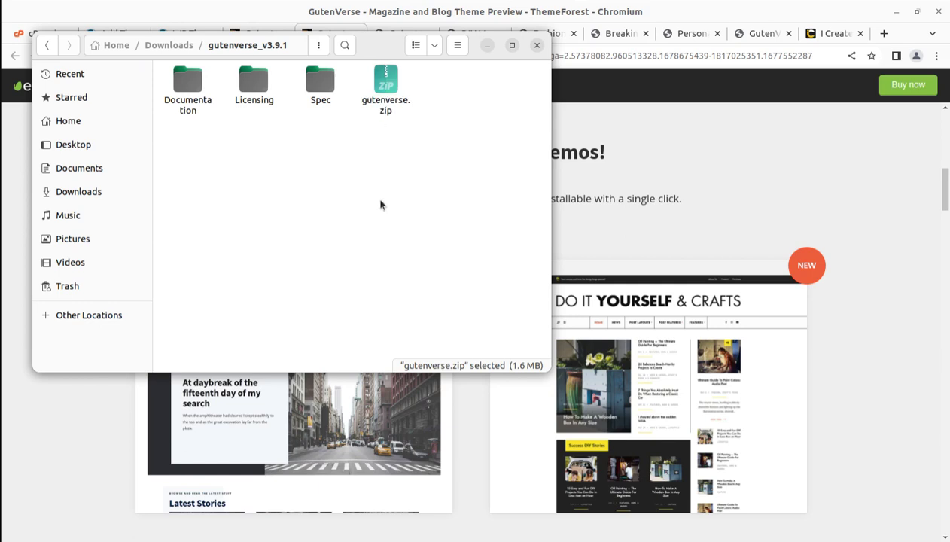
pyautogui.click(383, 112)
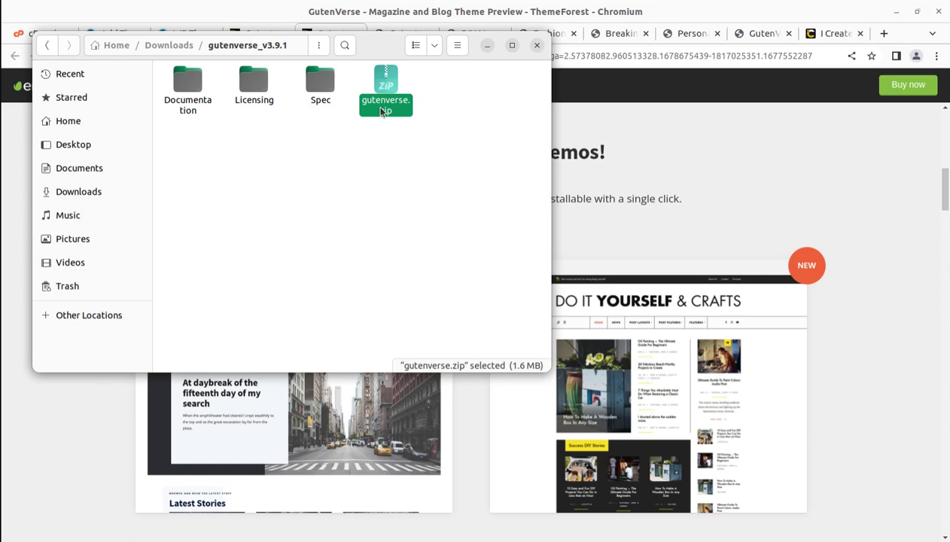
pyautogui.click(487, 46)
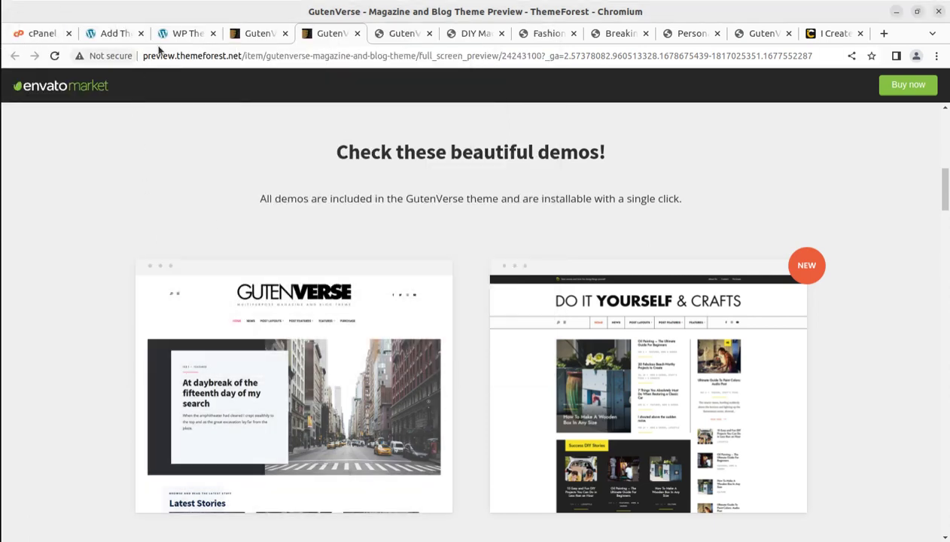
# - Switch to the WordPress admin and open the form for uploading a new theme
pyautogui.click(181, 39)
pyautogui.click(99, 34)
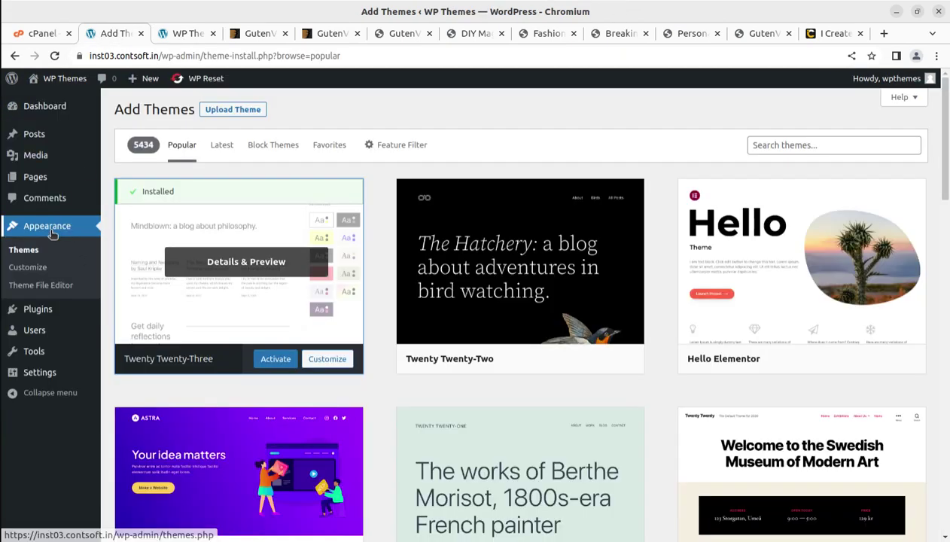
pyautogui.click(46, 110)
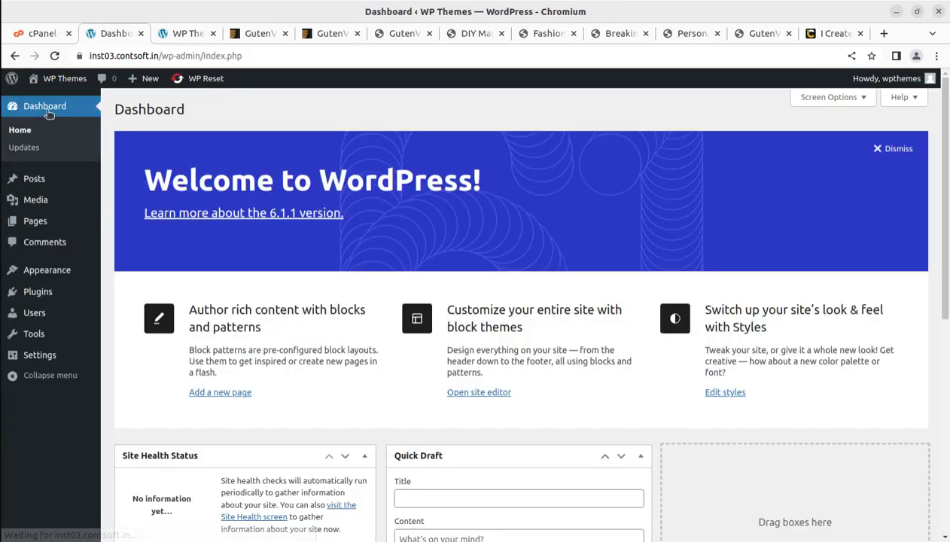
pyautogui.moveTo(44, 272)
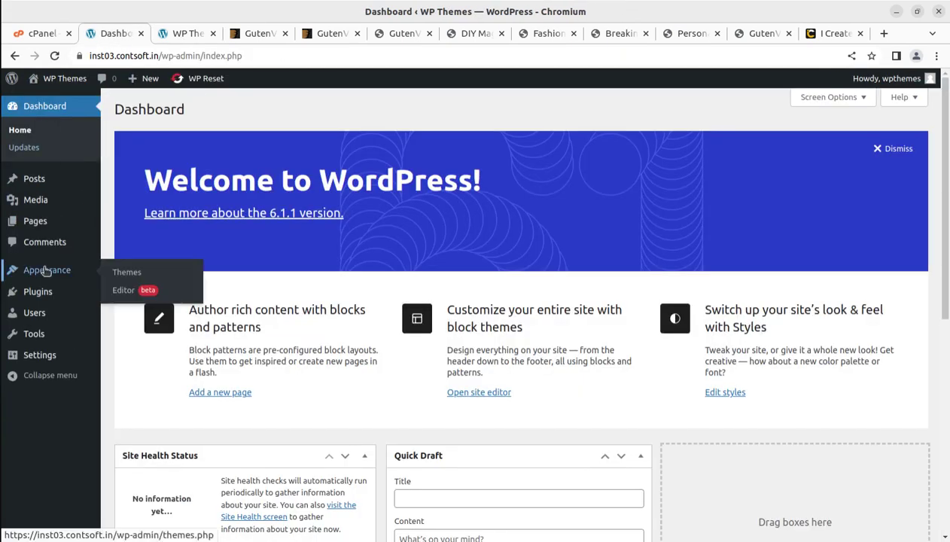
pyautogui.click(128, 274)
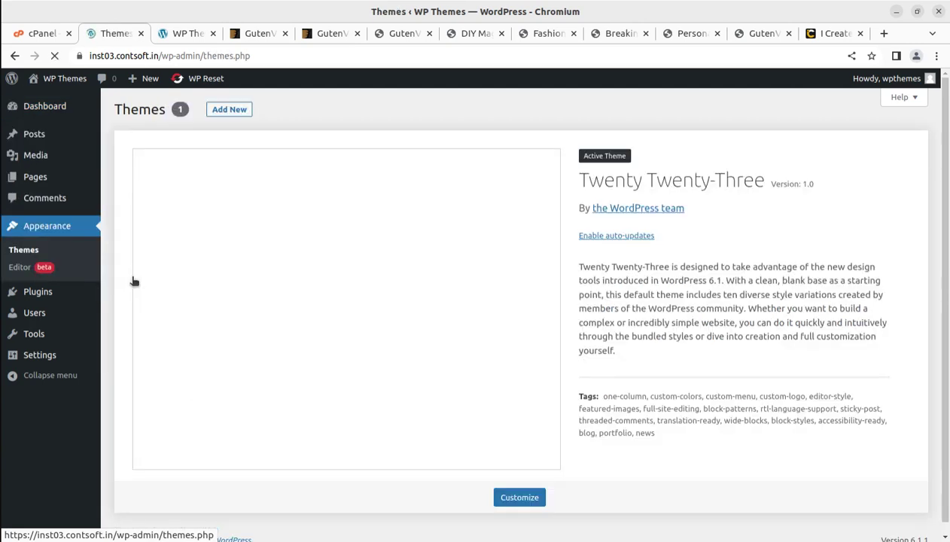
pyautogui.click(235, 113)
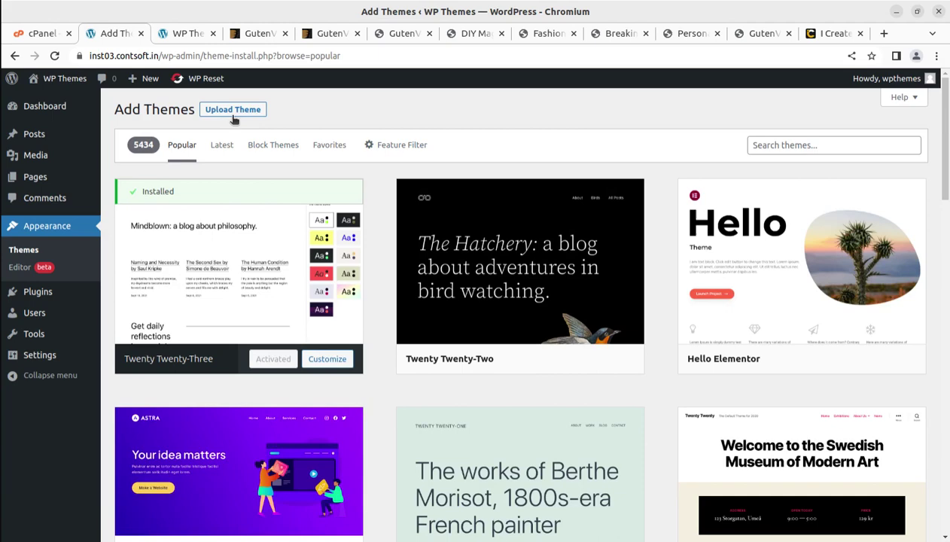
pyautogui.click(234, 113)
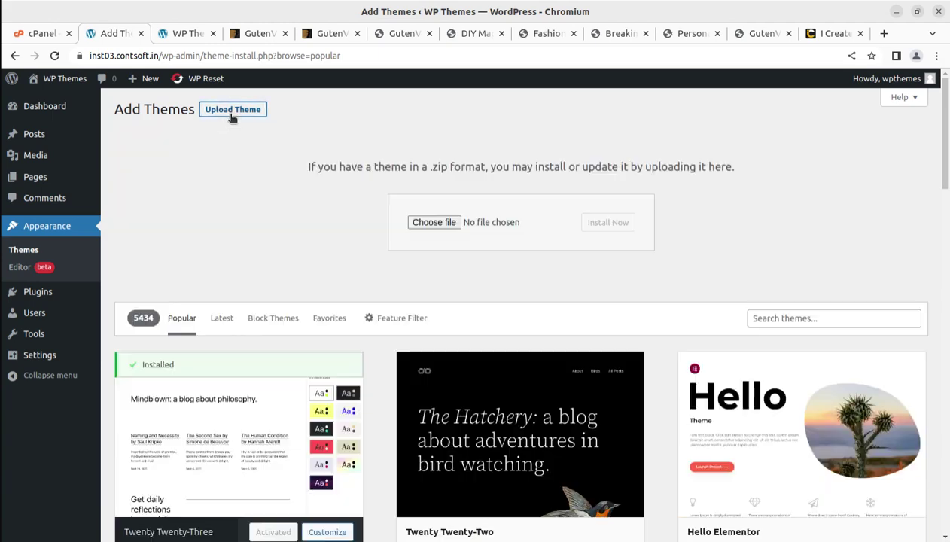
# - Install the theme by uploading gutenverse.zip from the gutenverse_v3.9.1 folder in Downloads
pyautogui.click(433, 221)
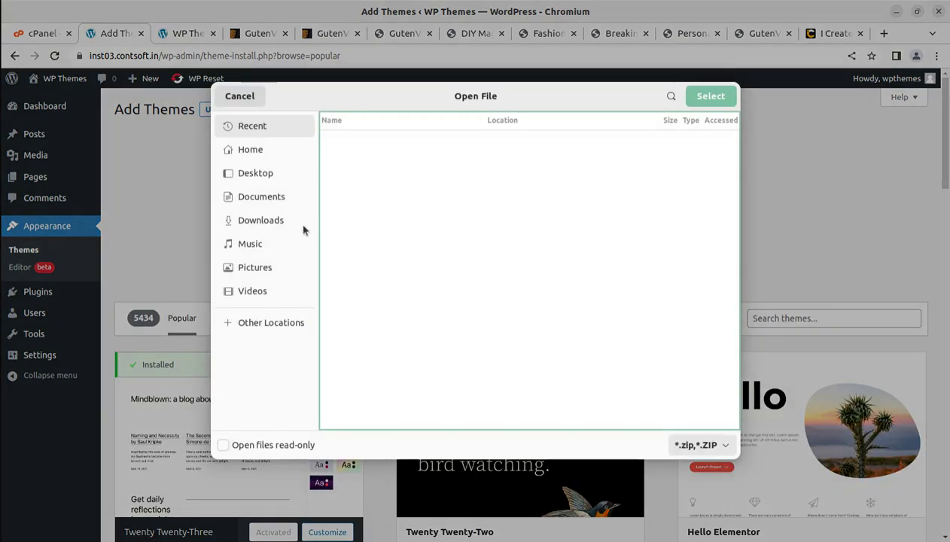
pyautogui.click(264, 221)
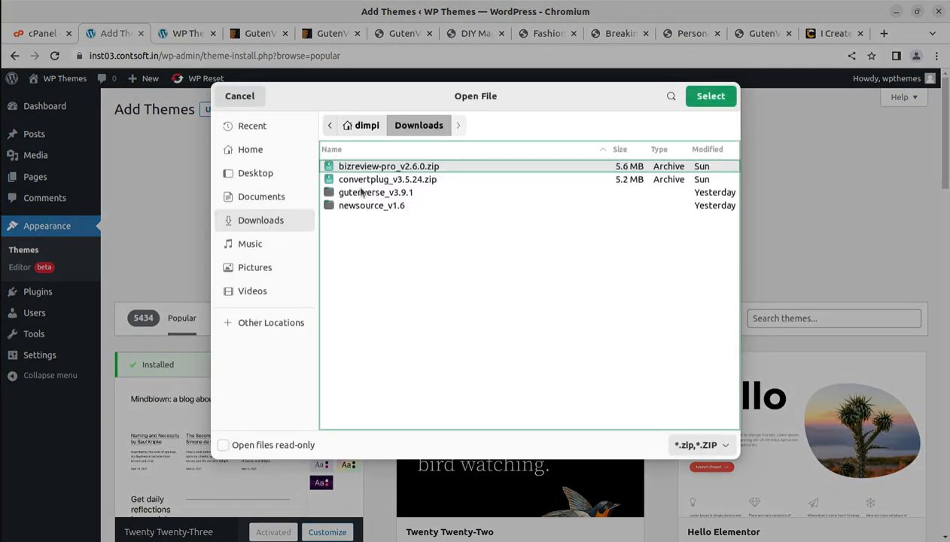
pyautogui.doubleClick(363, 192)
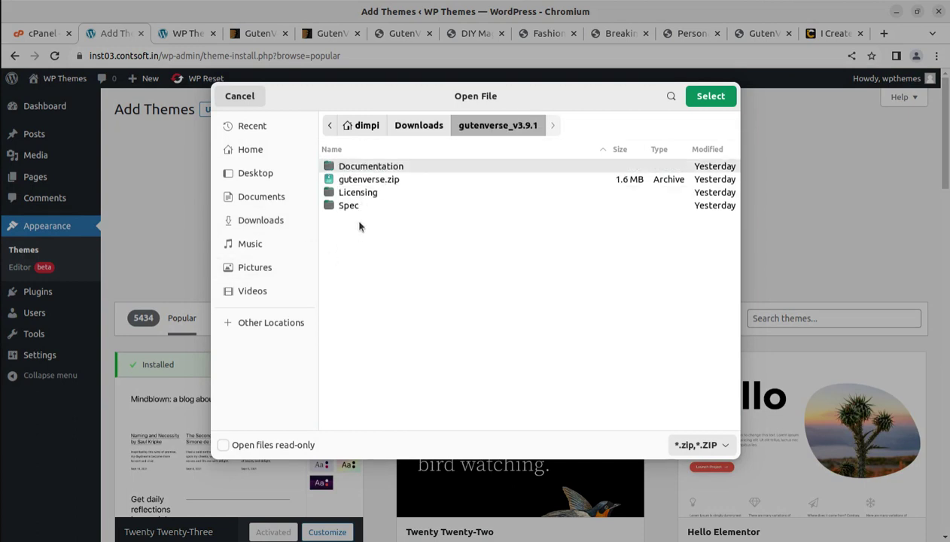
pyautogui.click(360, 181)
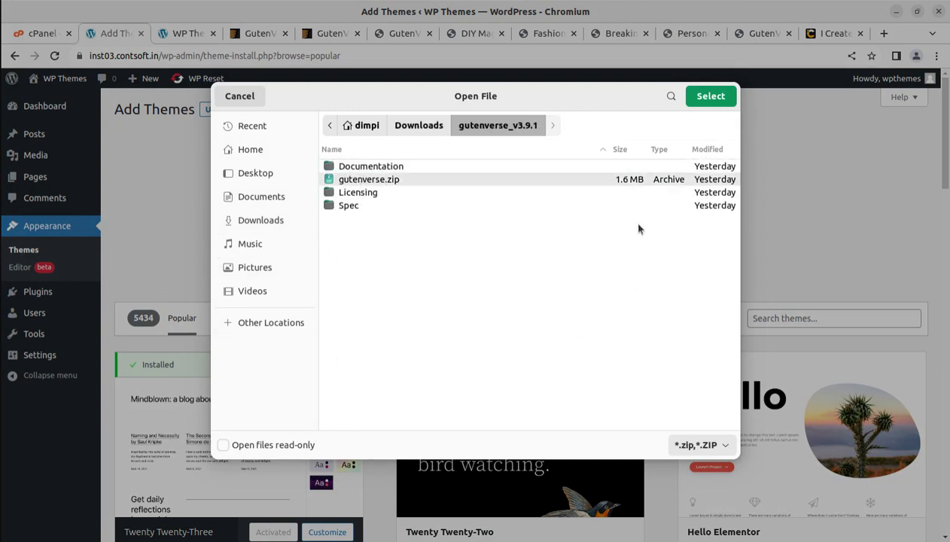
pyautogui.click(706, 97)
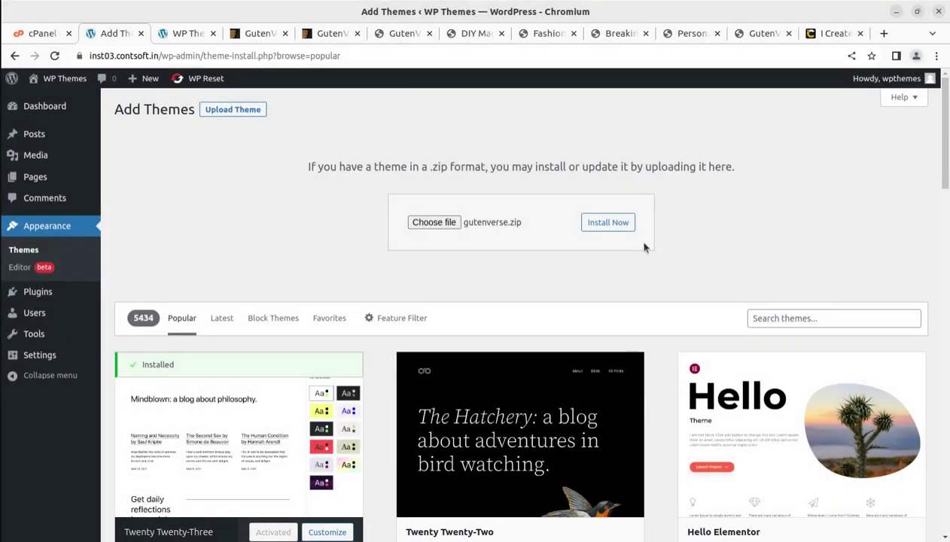
pyautogui.click(613, 227)
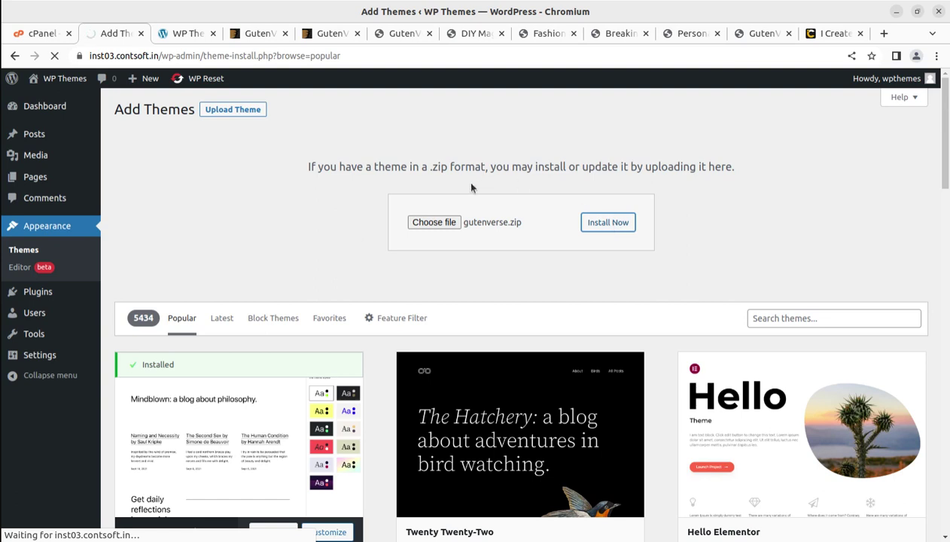
# - Switch to the cPanel File Manager and check inst03.contsoft.in/wp-content/themes for the gutenverse folder
pyautogui.click(46, 34)
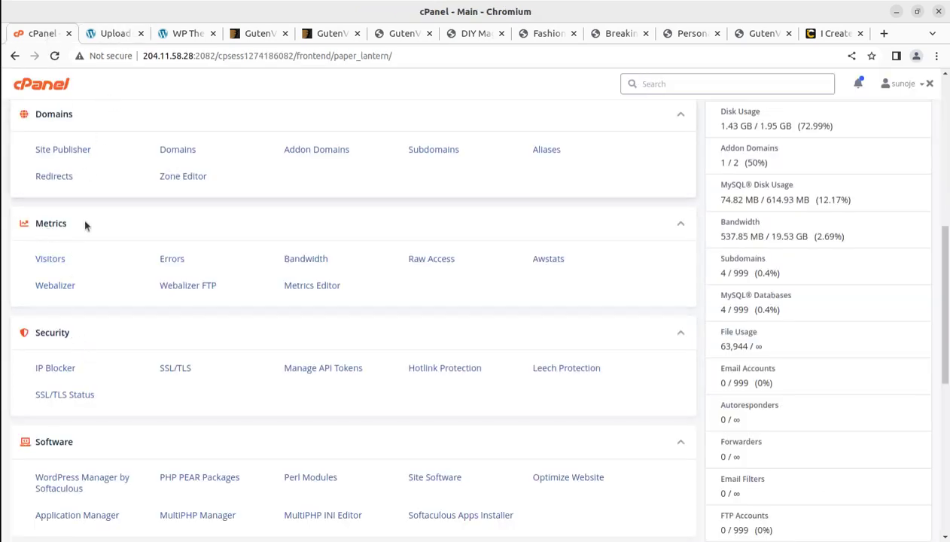
pyautogui.scroll(3, 85, 317)
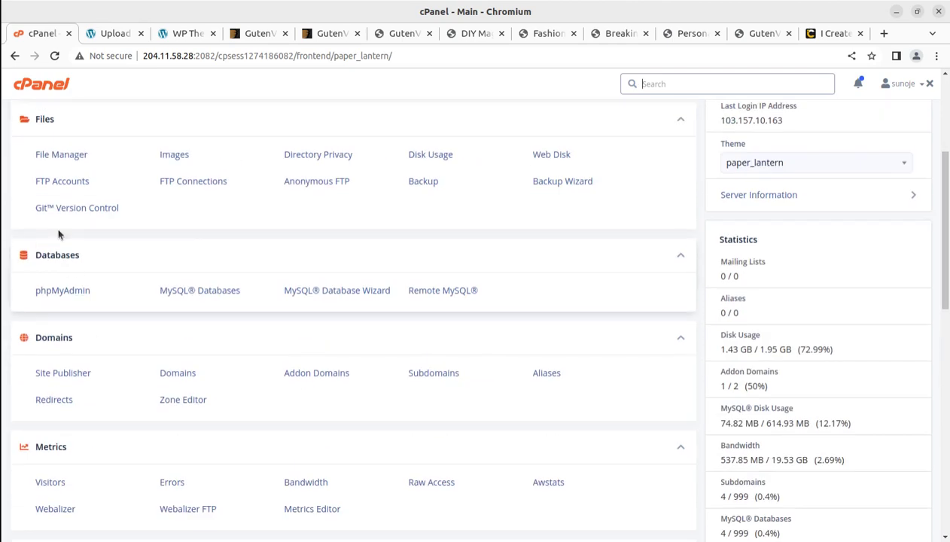
pyautogui.click(68, 157)
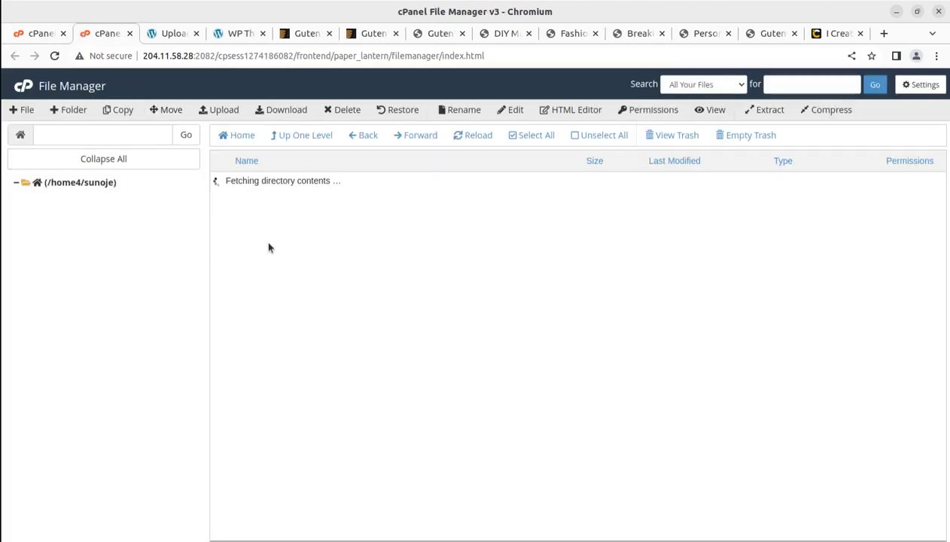
pyautogui.doubleClick(335, 246)
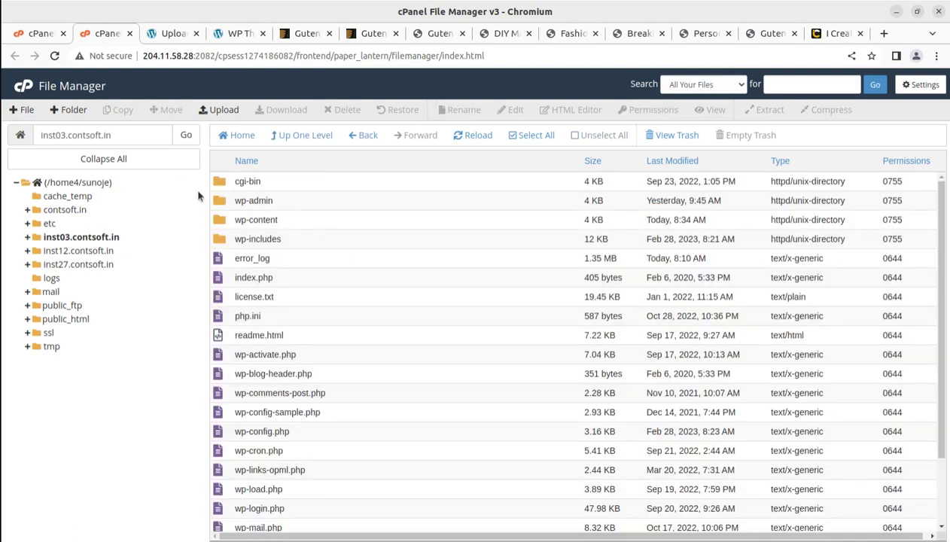
pyautogui.doubleClick(299, 223)
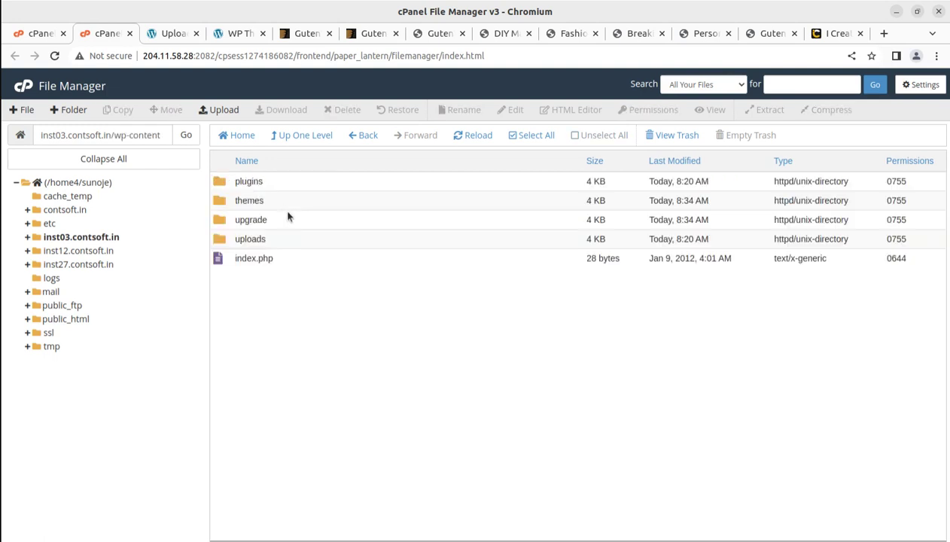
pyautogui.doubleClick(276, 203)
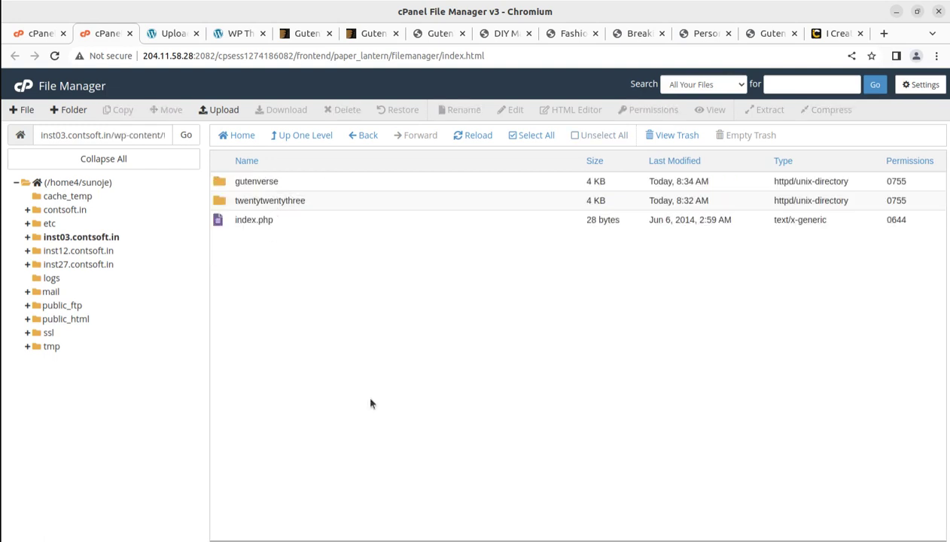
pyautogui.click(296, 181)
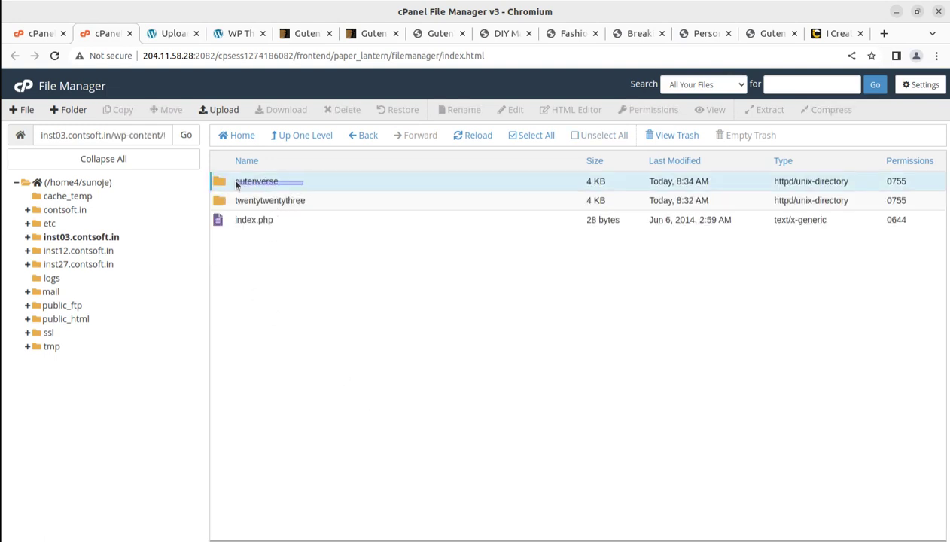
# - Return to WordPress, review the GutenVerse theme's details among the installed themes, and activate it
pyautogui.click(169, 33)
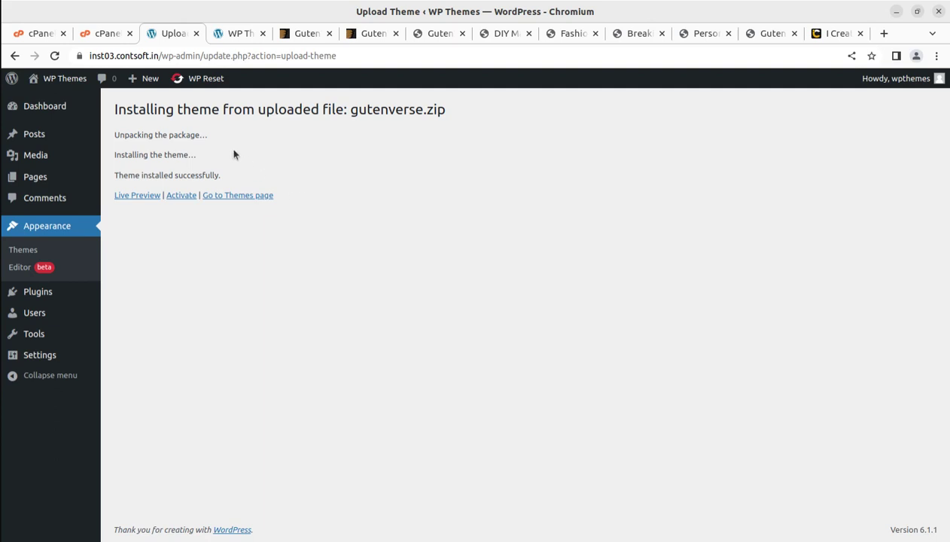
pyautogui.click(108, 34)
pyautogui.click(165, 36)
pyautogui.click(233, 197)
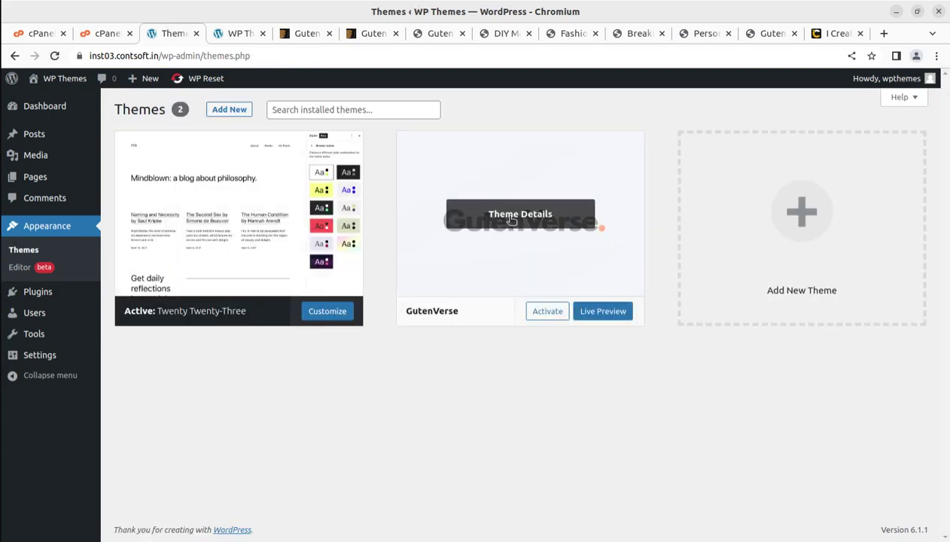
pyautogui.click(511, 219)
pyautogui.moveTo(594, 178); pyautogui.dragTo(779, 187)
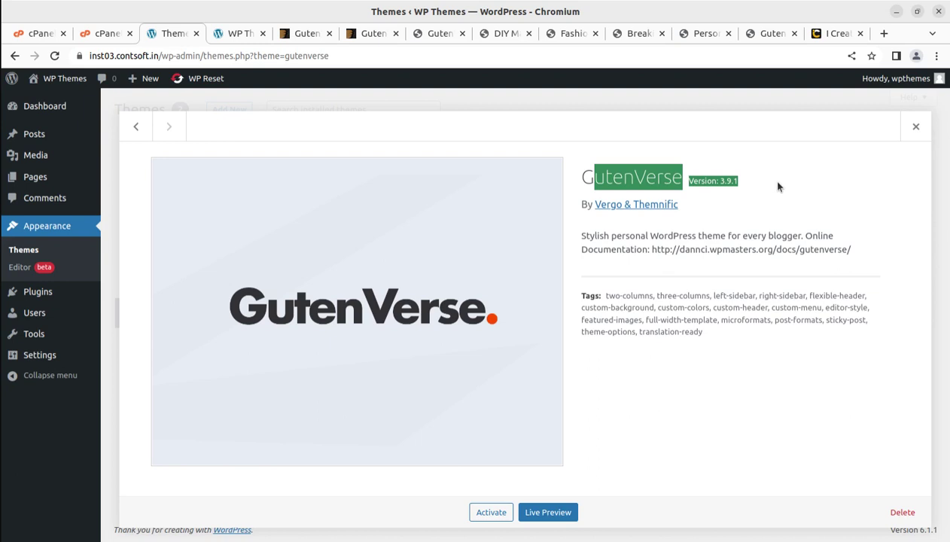
pyautogui.click(736, 428)
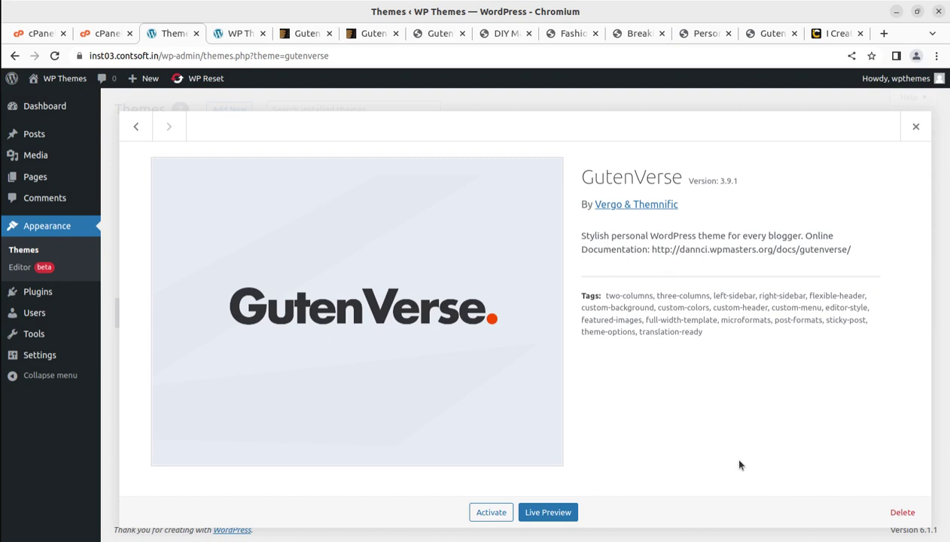
pyautogui.click(487, 514)
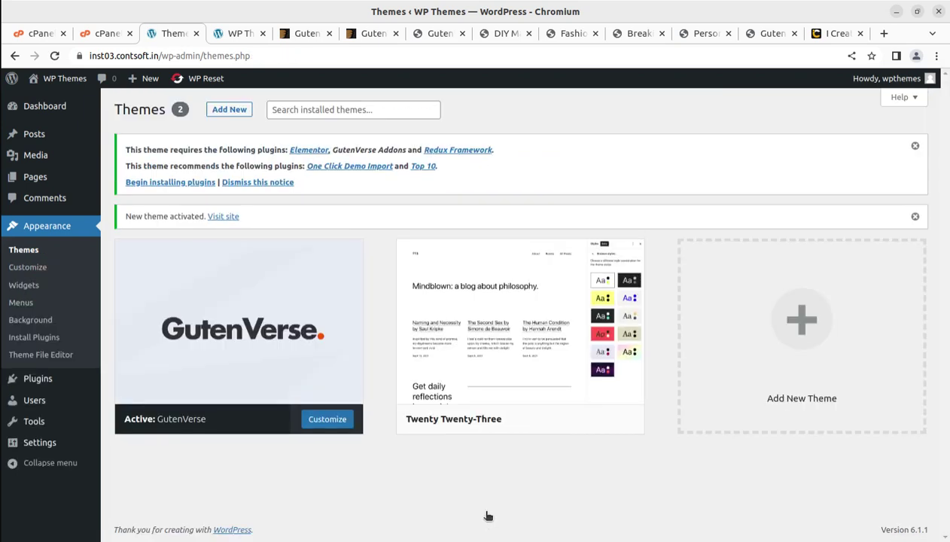
# - Begin the theme's plugin installation and review the listed Elementor, GutenVerse Addons, Redux Framework, One Click Demo Import and Top 10 plugins
pyautogui.click(154, 183)
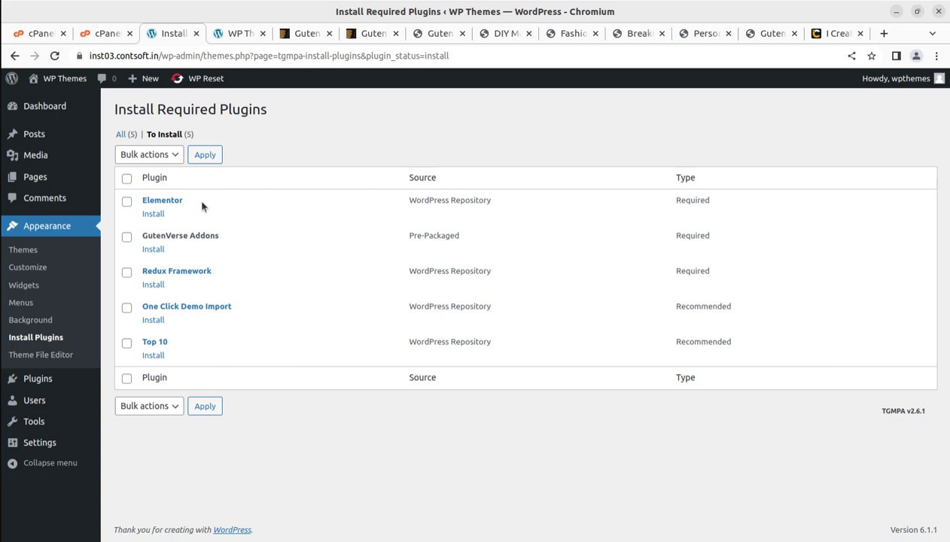
pyautogui.moveTo(200, 203); pyautogui.dragTo(140, 200)
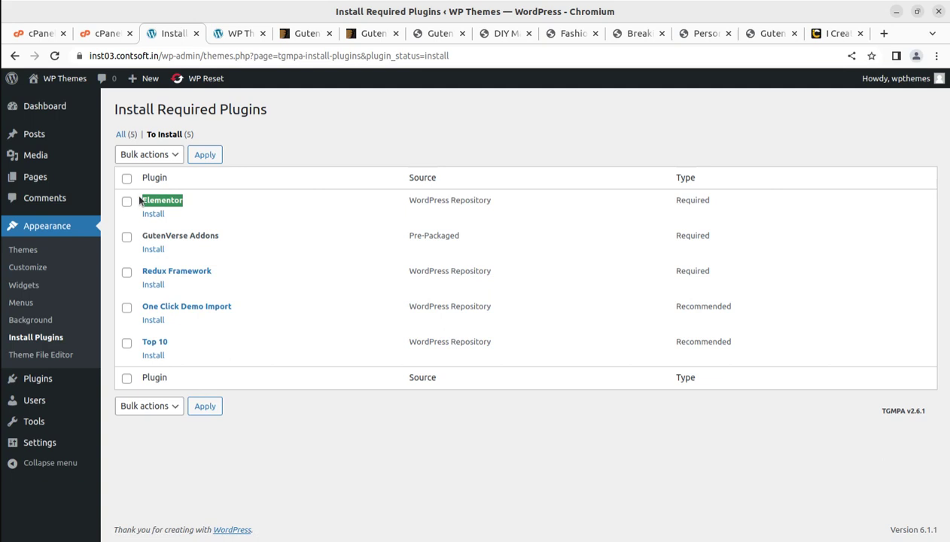
pyautogui.click(234, 464)
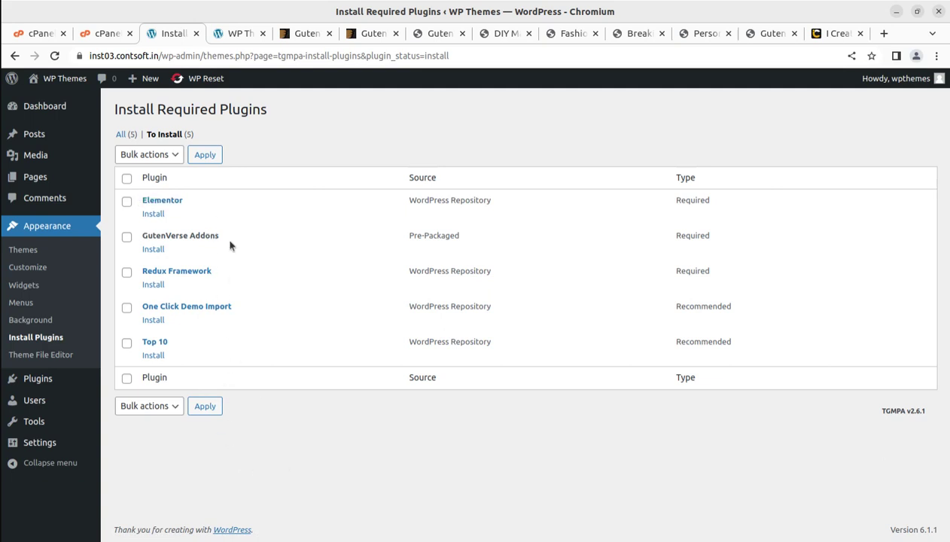
pyautogui.moveTo(220, 237); pyautogui.dragTo(136, 232)
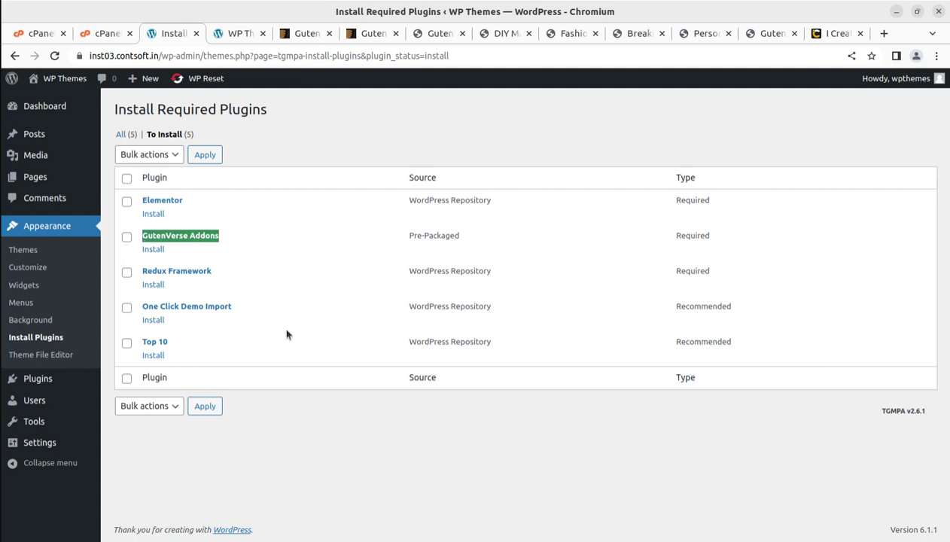
pyautogui.moveTo(214, 271); pyautogui.dragTo(142, 270)
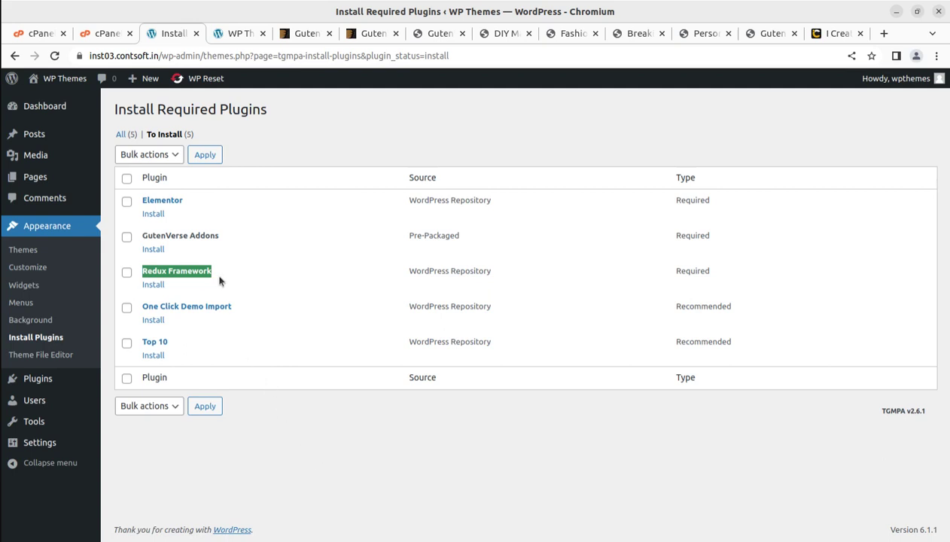
pyautogui.moveTo(219, 280); pyautogui.dragTo(150, 280)
pyautogui.moveTo(263, 320); pyautogui.dragTo(139, 312)
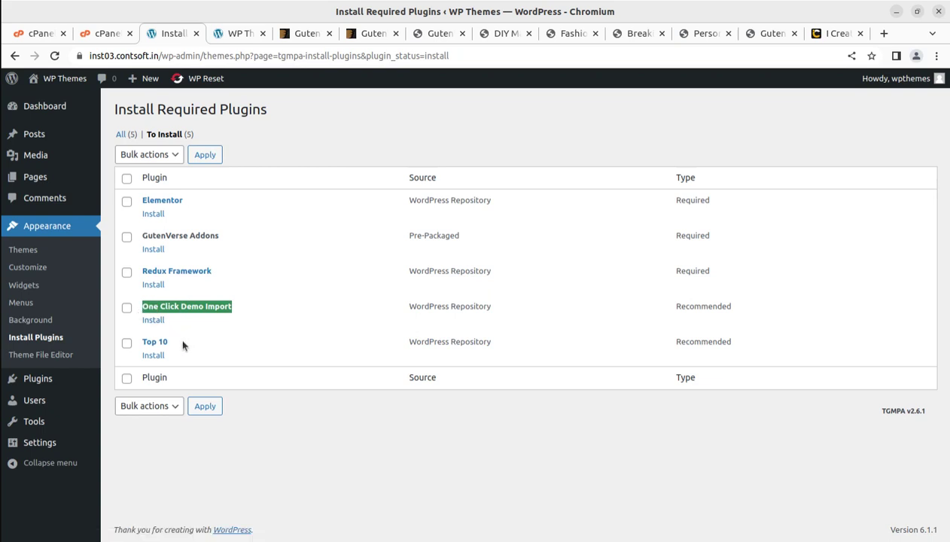
pyautogui.moveTo(182, 344); pyautogui.dragTo(135, 342)
pyautogui.click(274, 519)
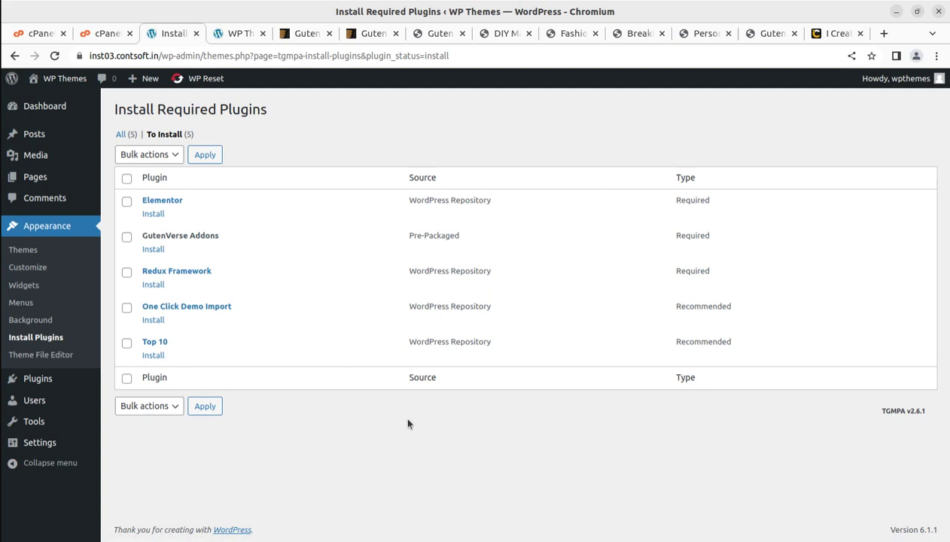
# - Try to bulk-install all five listed plugins at once, and go back to the list of required plugins
pyautogui.click(126, 178)
pyautogui.click(158, 162)
pyautogui.click(152, 177)
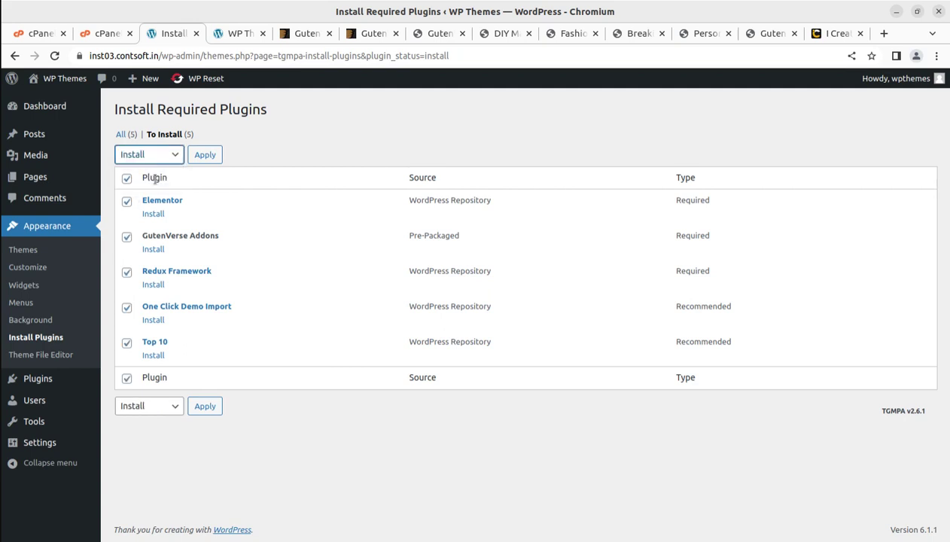
pyautogui.click(211, 161)
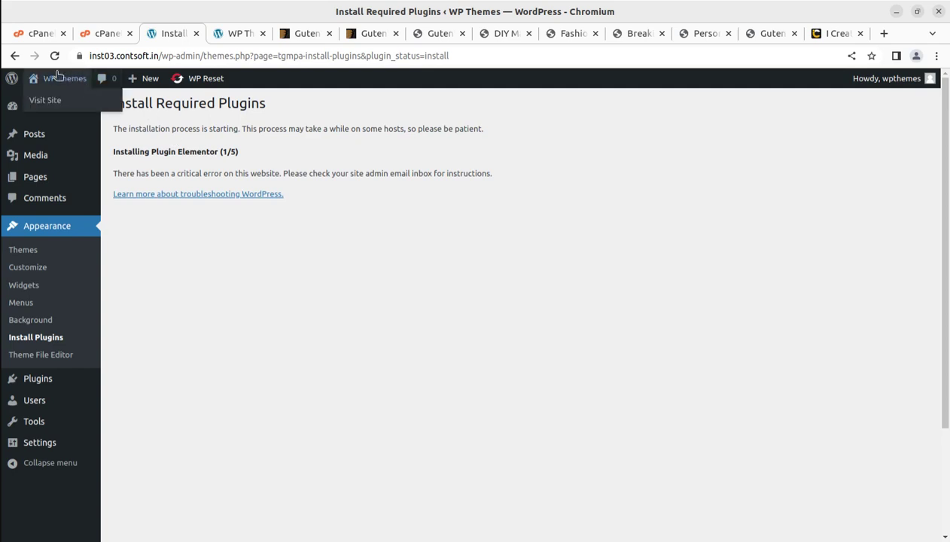
pyautogui.click(15, 56)
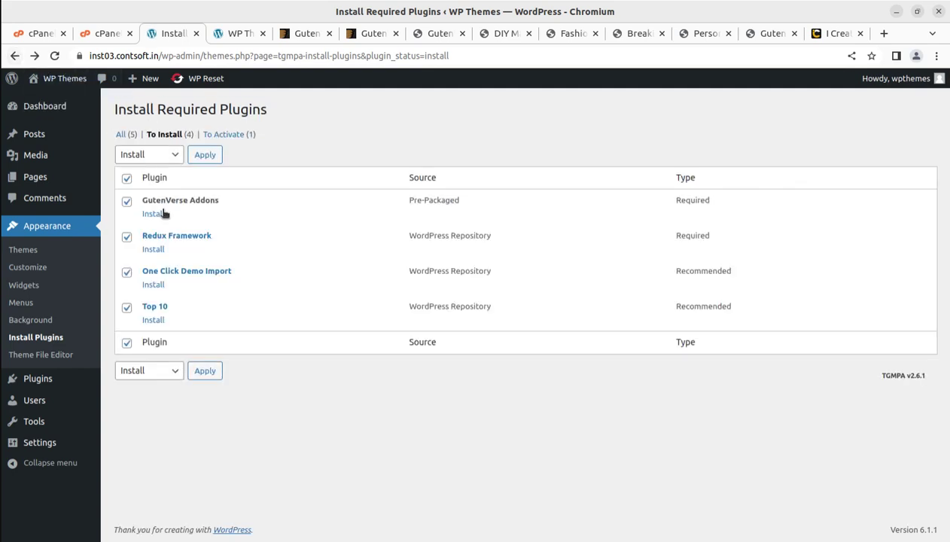
# - Install the GutenVerse Addons and Redux Framework plugins individually, returning to the required plugins installer after each
pyautogui.click(154, 214)
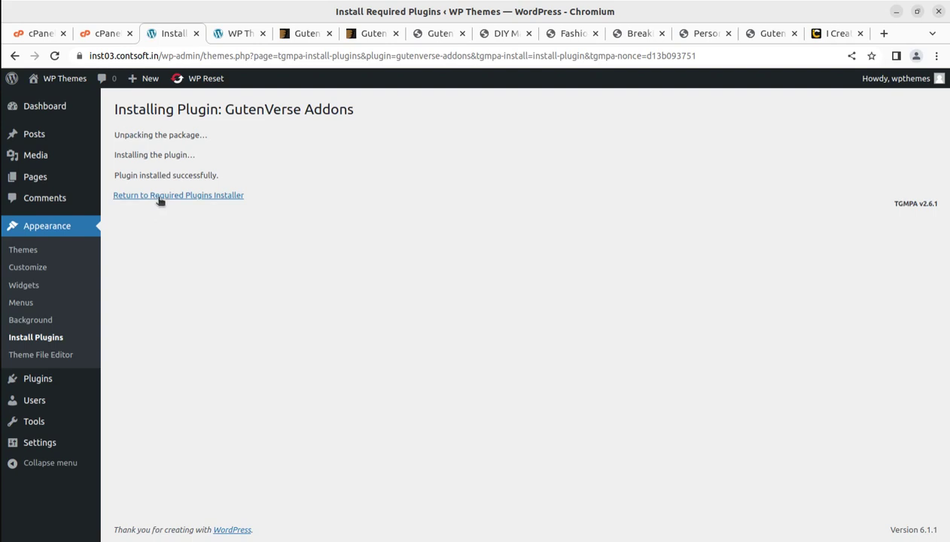
pyautogui.click(155, 195)
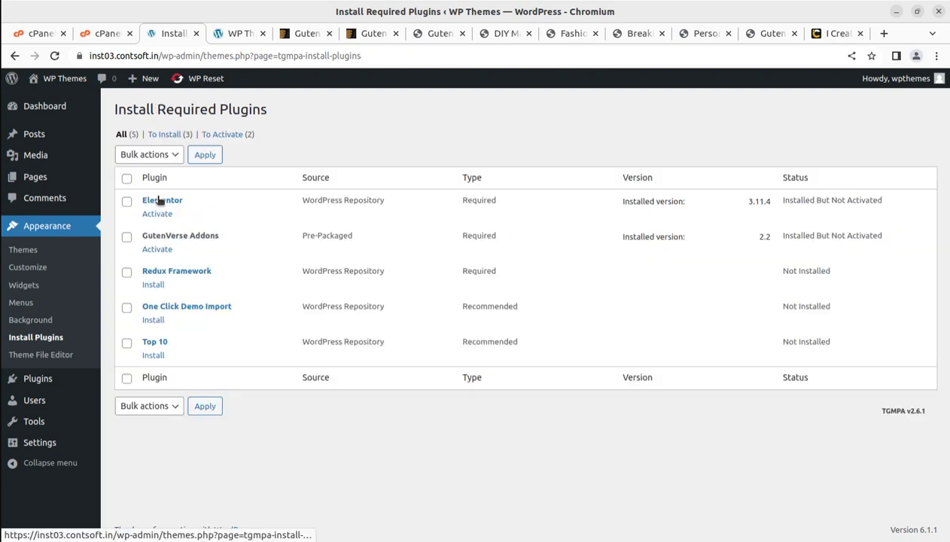
pyautogui.click(153, 285)
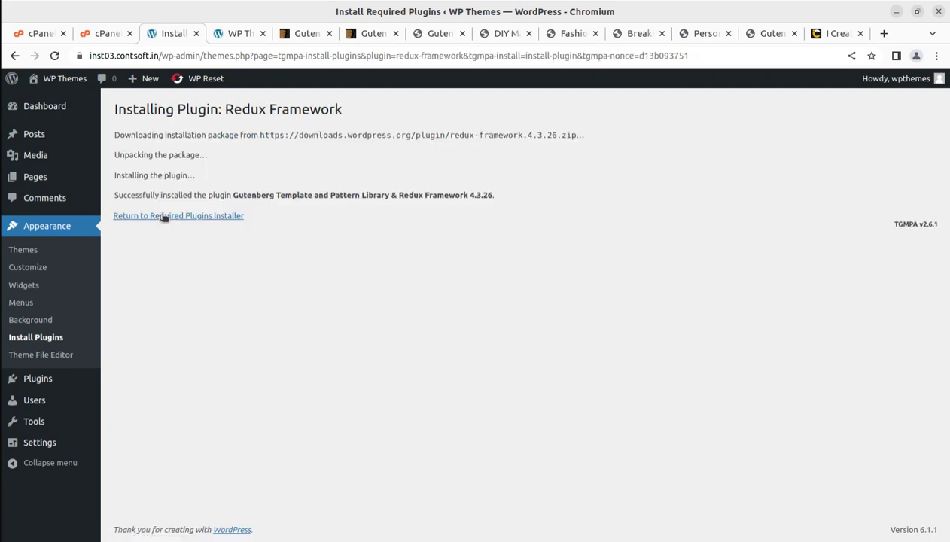
pyautogui.click(163, 215)
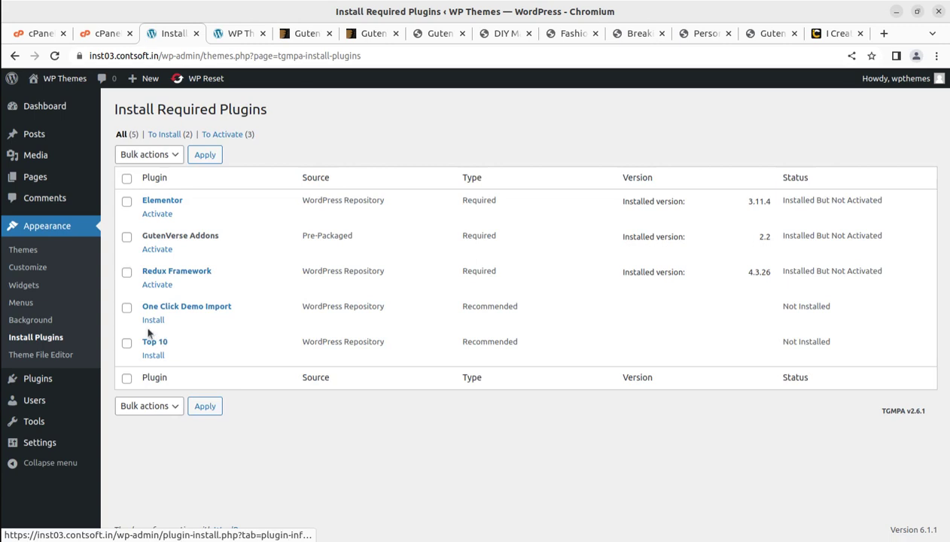
# - Install the recommended One Click Demo Import and Top 10 plugins individually, returning to the required plugins installer after each
pyautogui.click(150, 322)
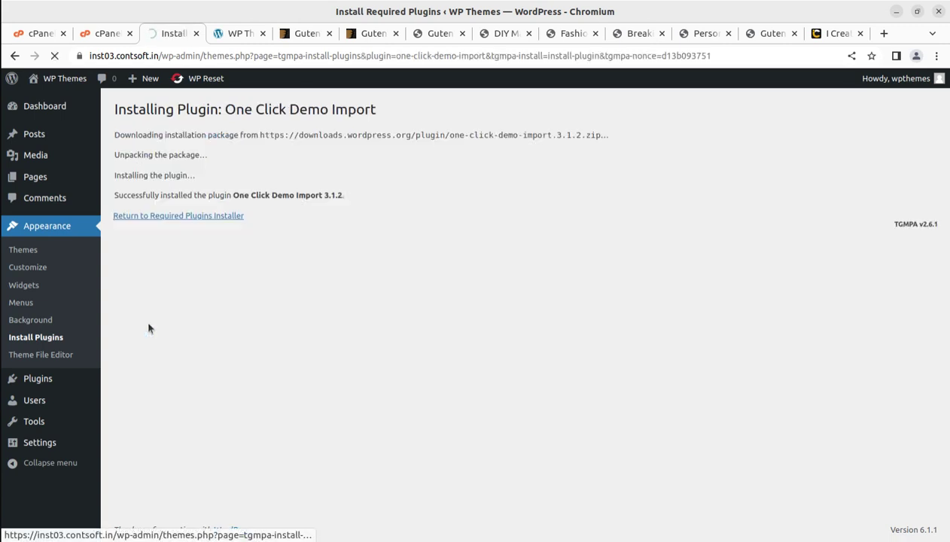
pyautogui.click(162, 217)
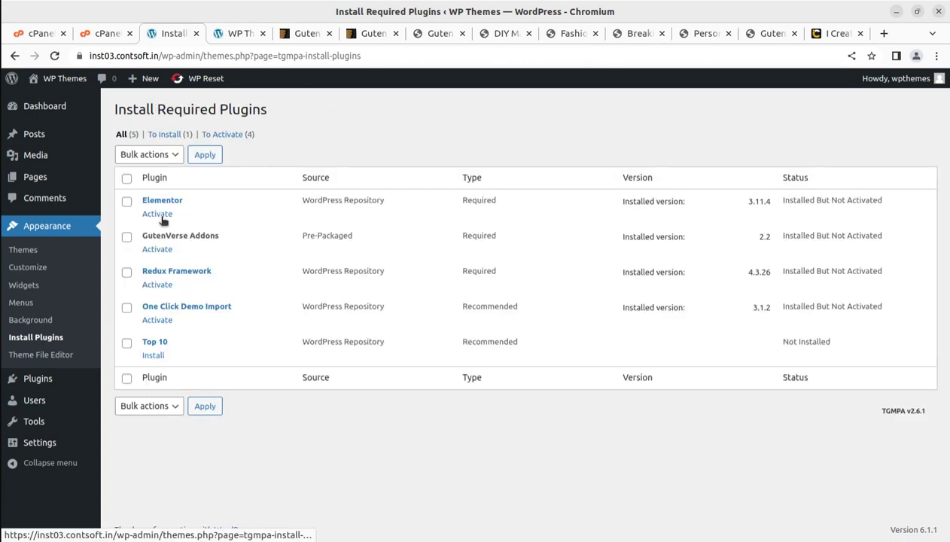
pyautogui.click(153, 355)
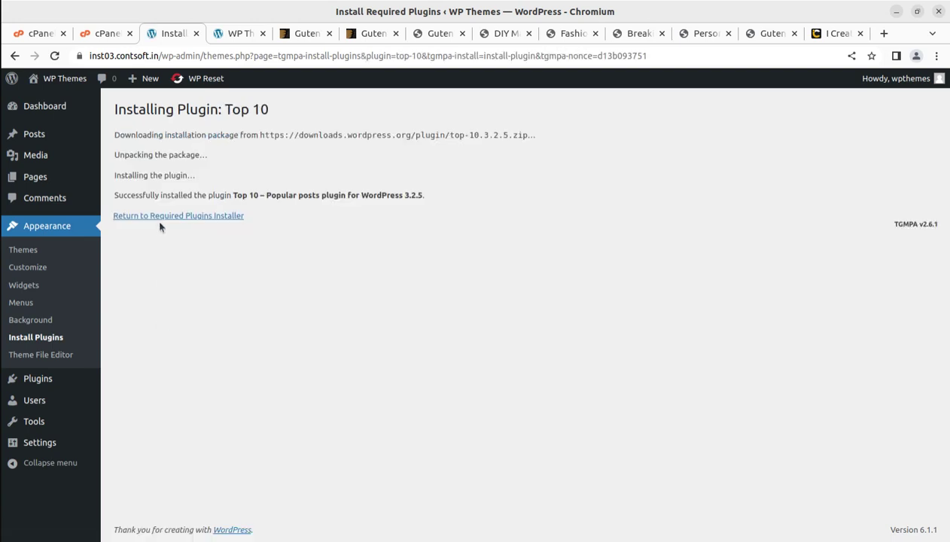
pyautogui.click(163, 216)
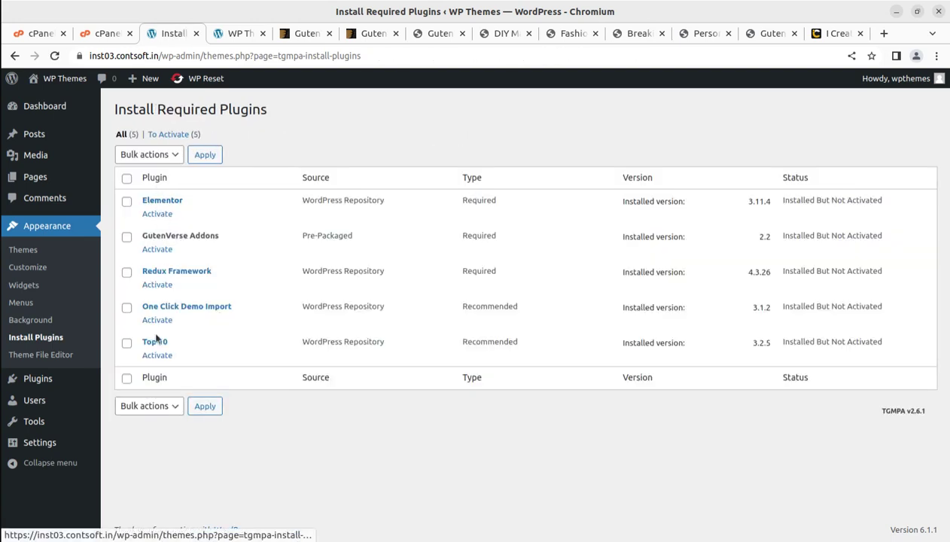
# - Activate all five installed plugins in bulk and close the Elementor onboarding wizard
pyautogui.click(126, 180)
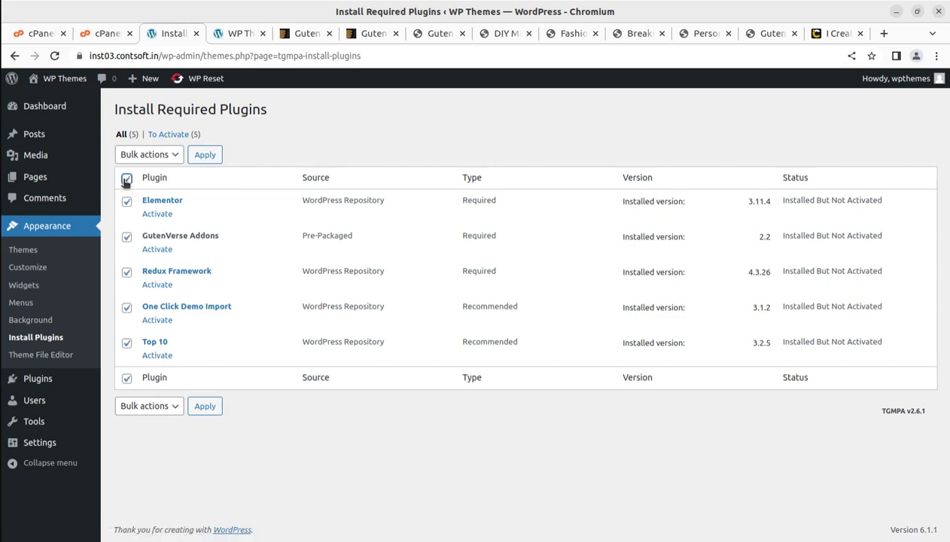
pyautogui.click(158, 161)
pyautogui.click(147, 201)
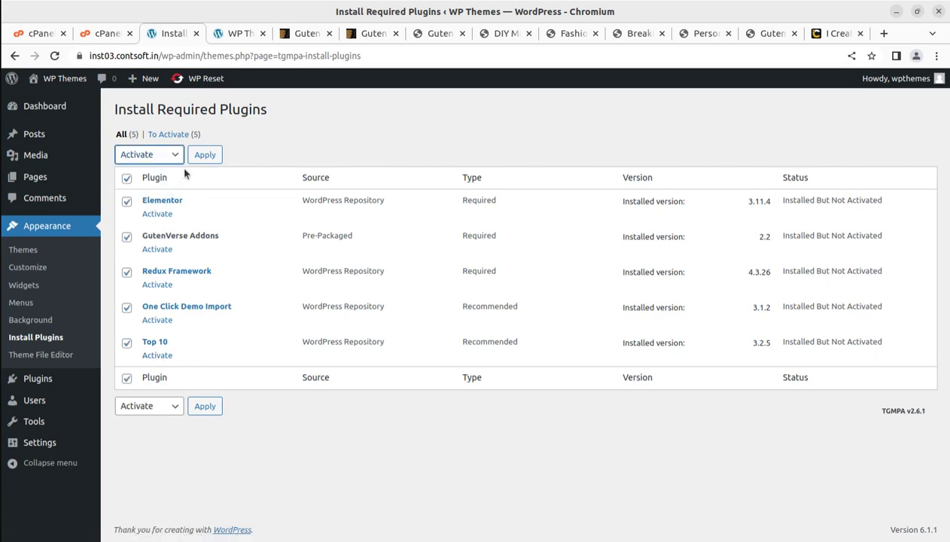
pyautogui.click(204, 155)
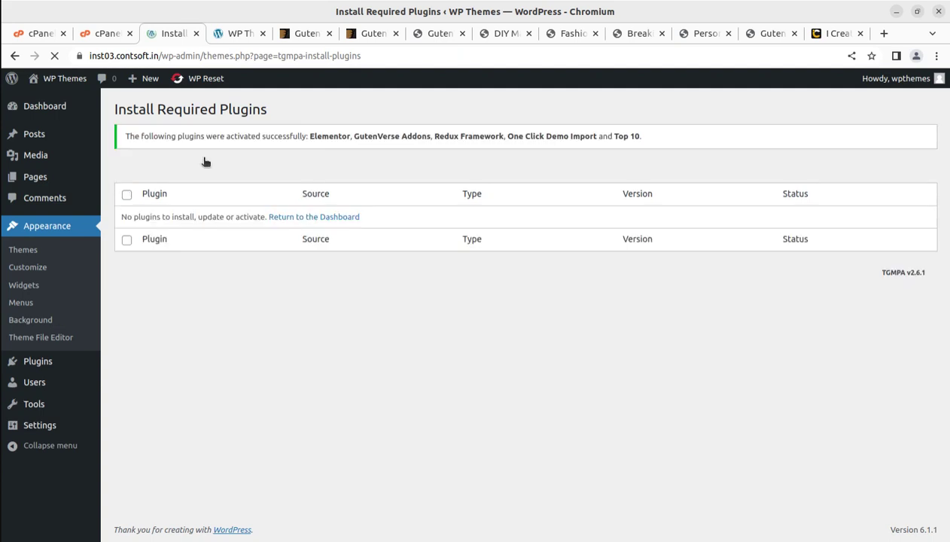
pyautogui.moveTo(54, 118)
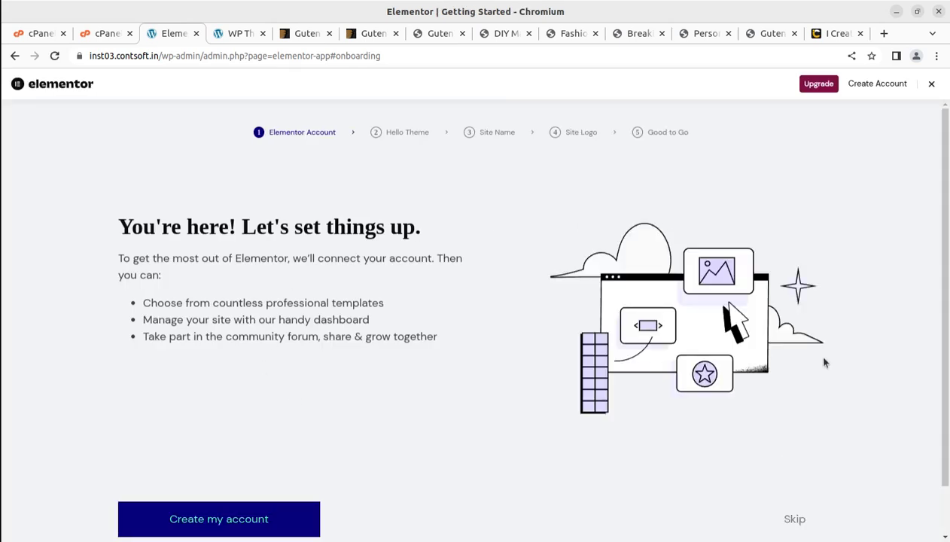
pyautogui.click(933, 85)
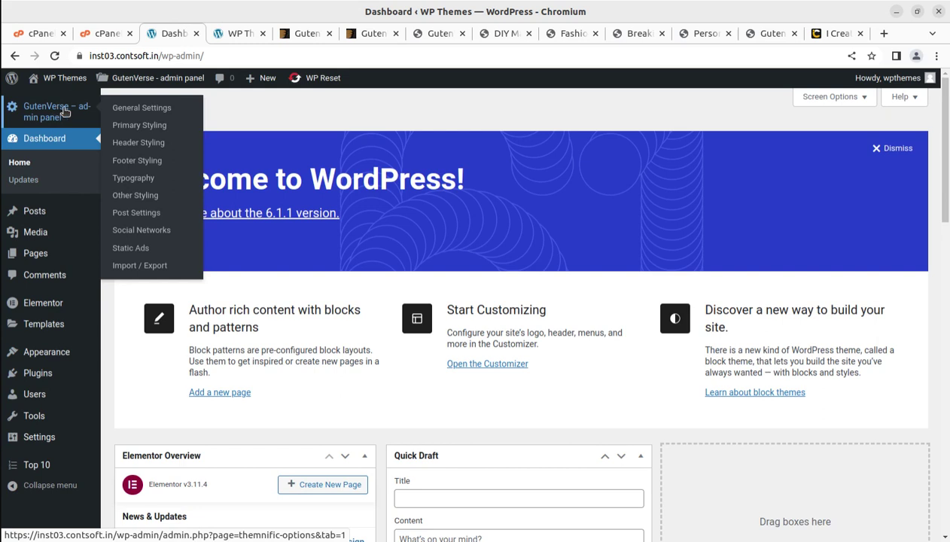
# - Look over the Top 10 plugin's dashboard and its general settings, and return to the WordPress dashboard
pyautogui.click(37, 468)
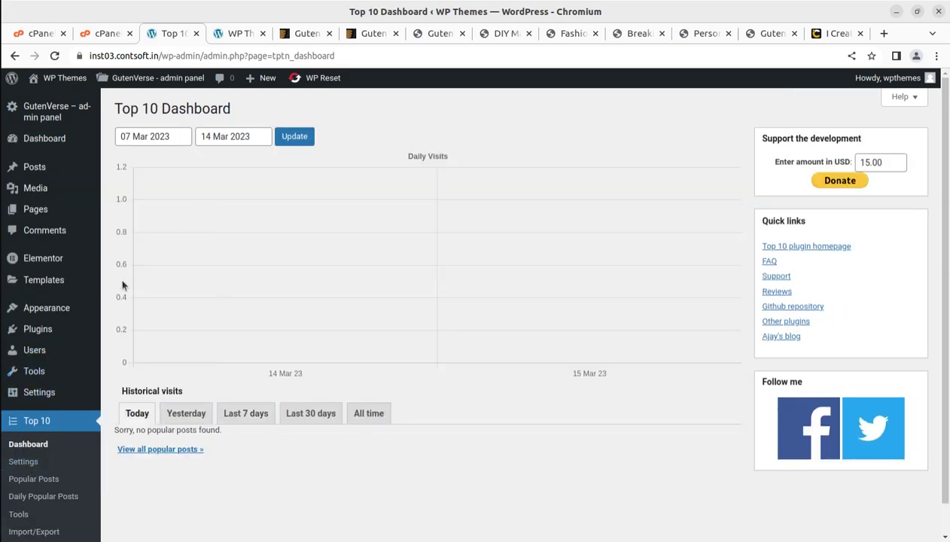
pyautogui.scroll(-1, 218, 454)
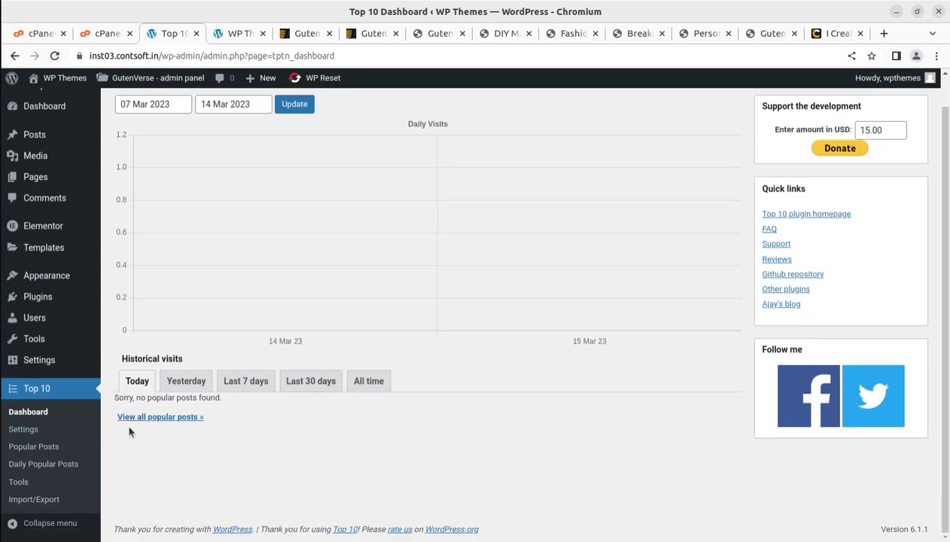
pyautogui.click(24, 429)
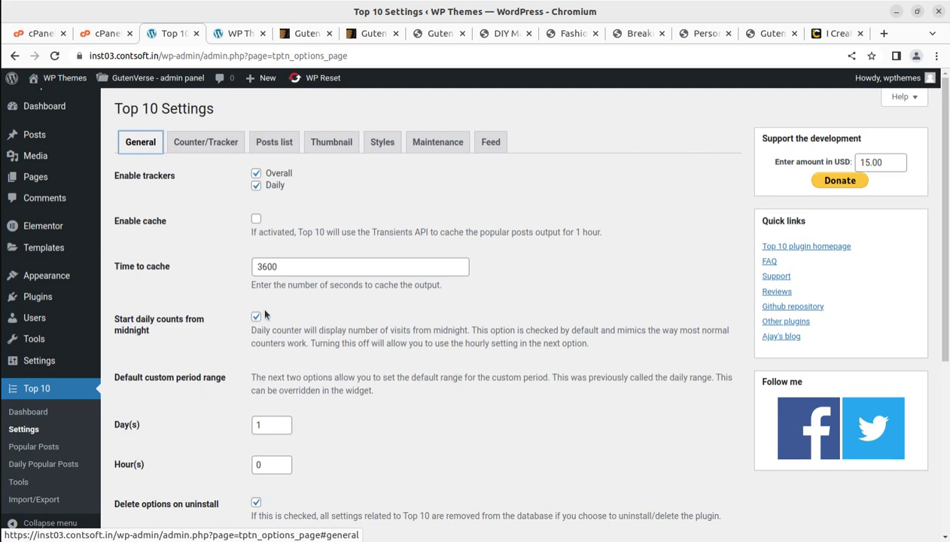
pyautogui.click(27, 108)
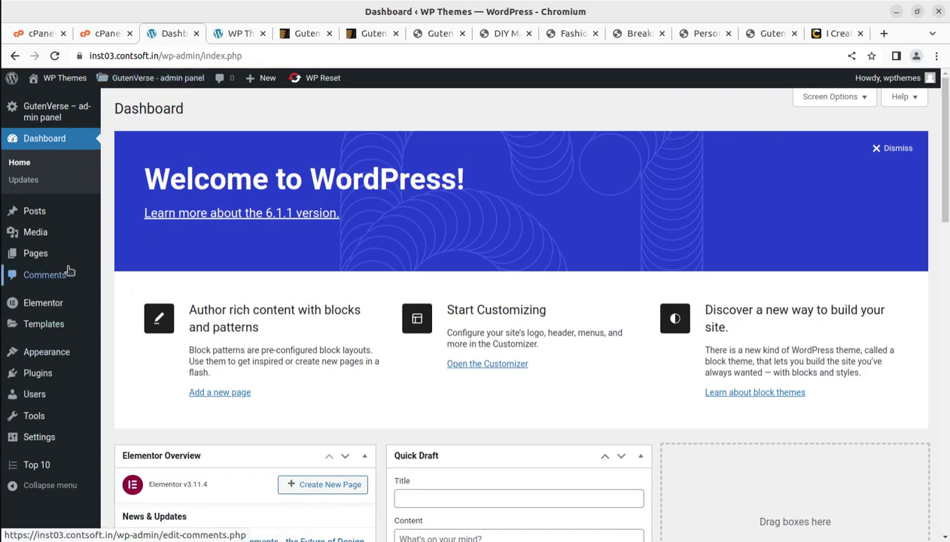
# - Reload the site's front page and compare it with the GutenVerse Main, DIY Magazine, Fashion, Breaking News and Personal demo sites
pyautogui.click(237, 34)
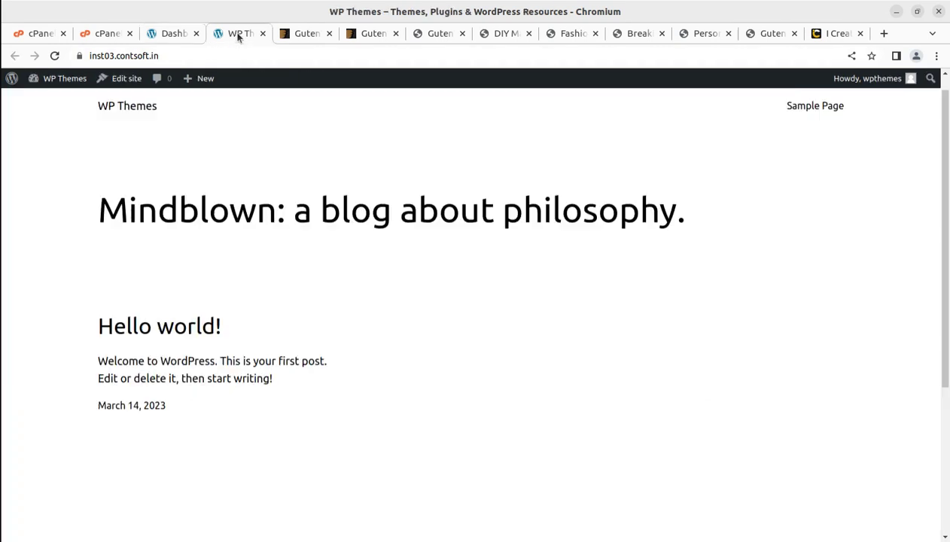
pyautogui.click(56, 57)
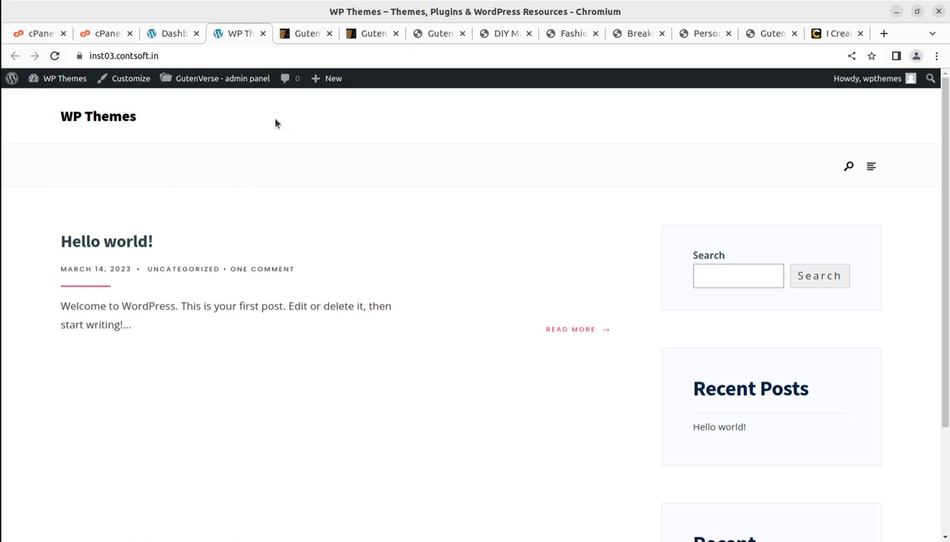
pyautogui.click(439, 36)
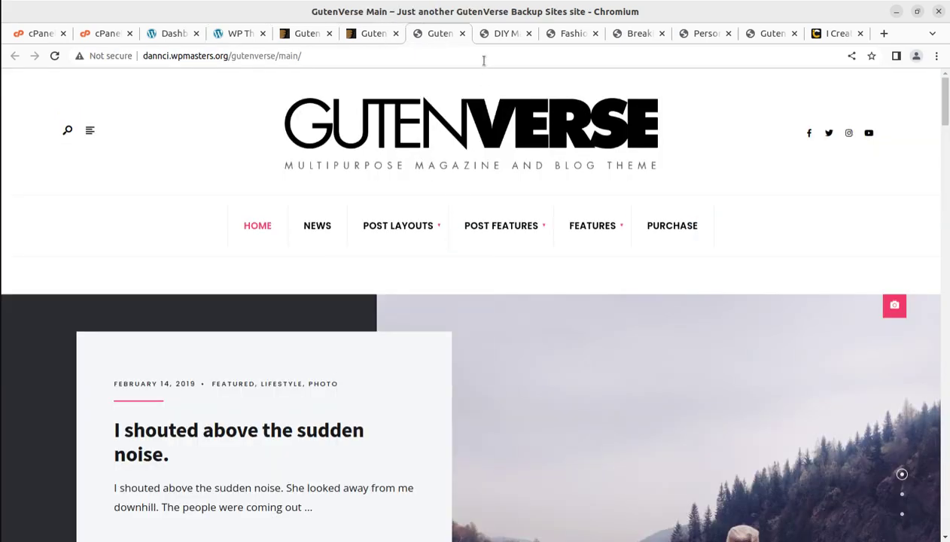
pyautogui.click(494, 36)
pyautogui.scroll(2, 453, 272)
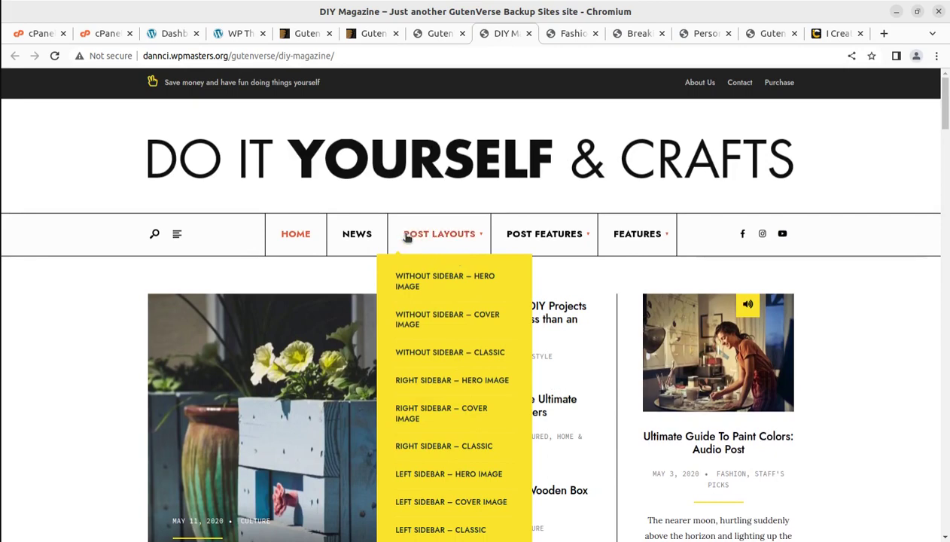
pyautogui.moveTo(493, 252)
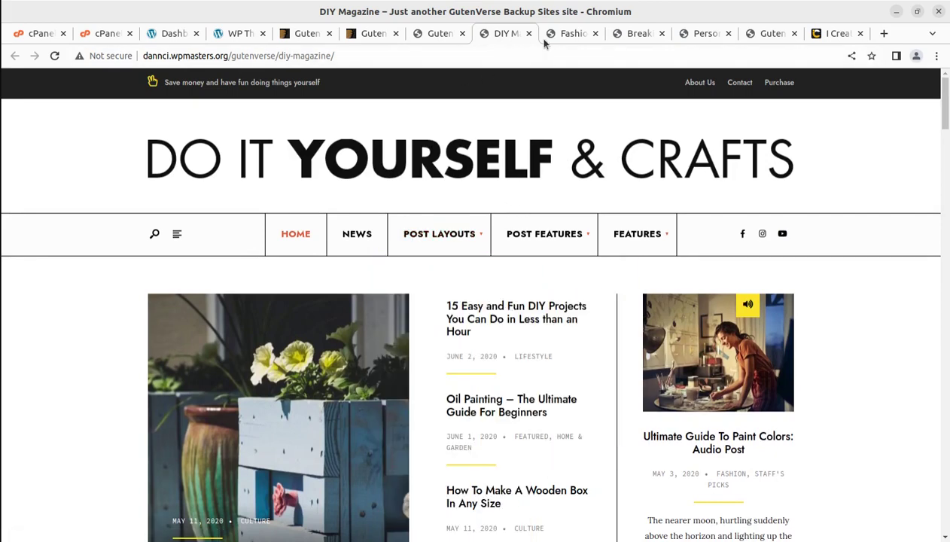
pyautogui.click(563, 35)
pyautogui.click(632, 35)
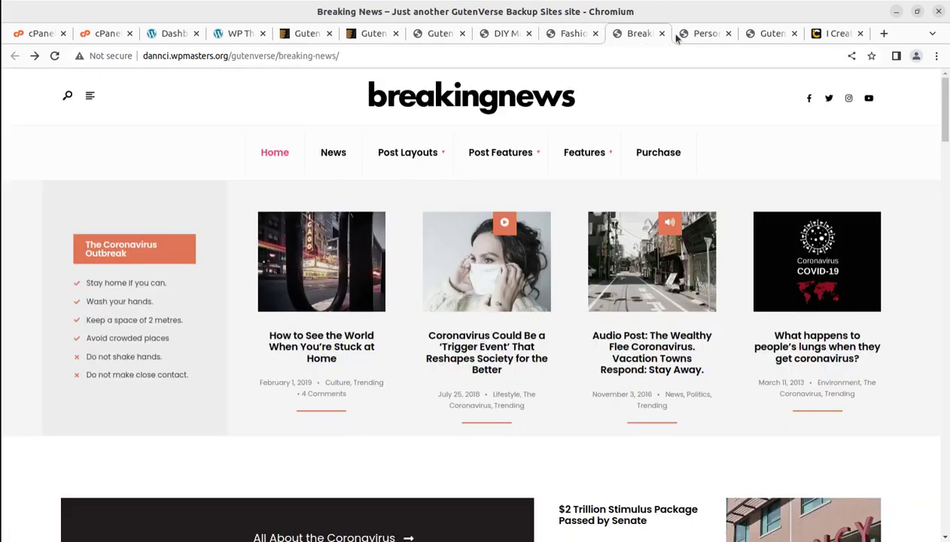
pyautogui.click(695, 35)
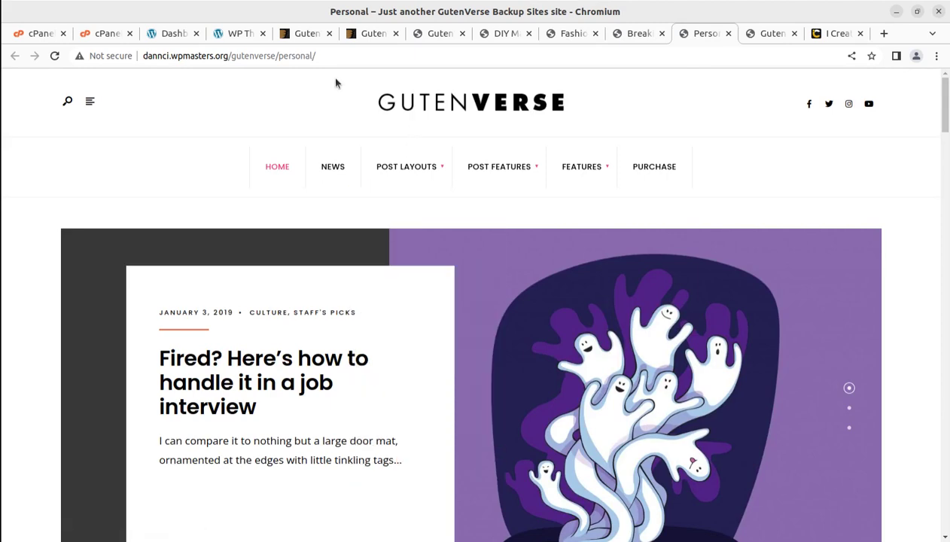
pyautogui.click(247, 35)
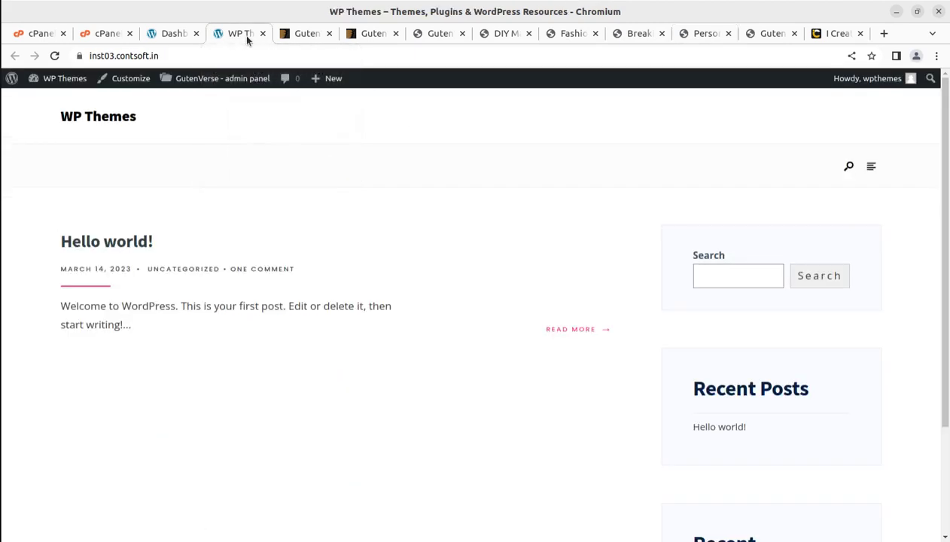
# - Open the theme's demo data import page from the dashboard and look through the available demos, down to DIY & Crafts
pyautogui.click(169, 35)
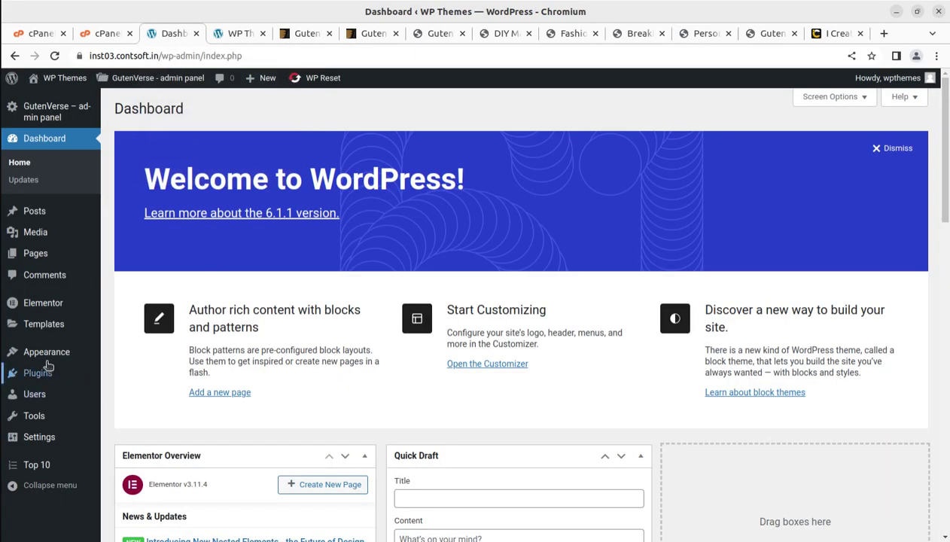
pyautogui.moveTo(46, 363)
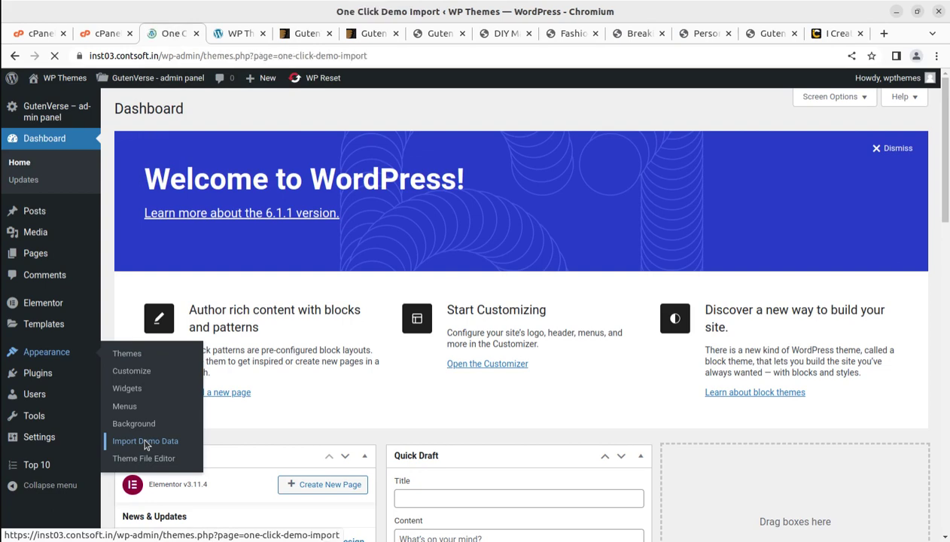
pyautogui.scroll(-4, 152, 440)
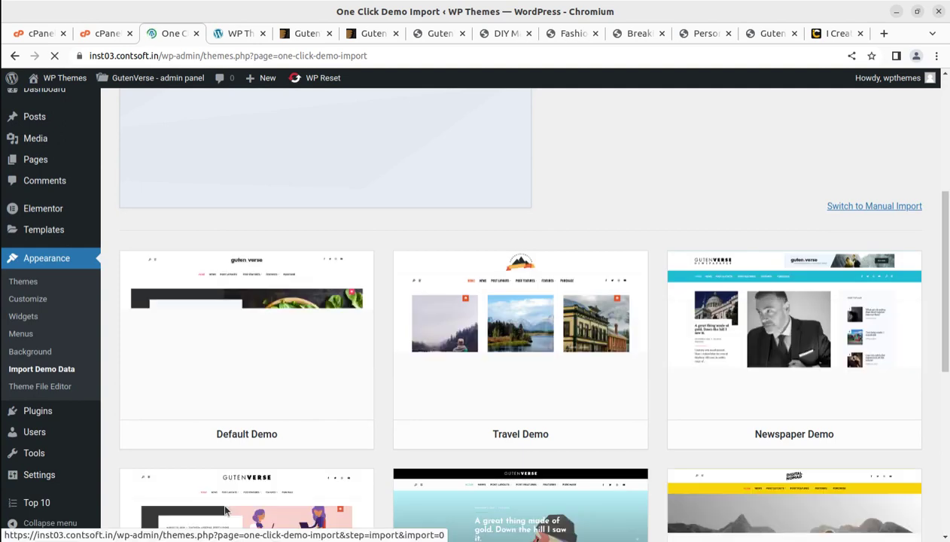
pyautogui.moveTo(305, 382)
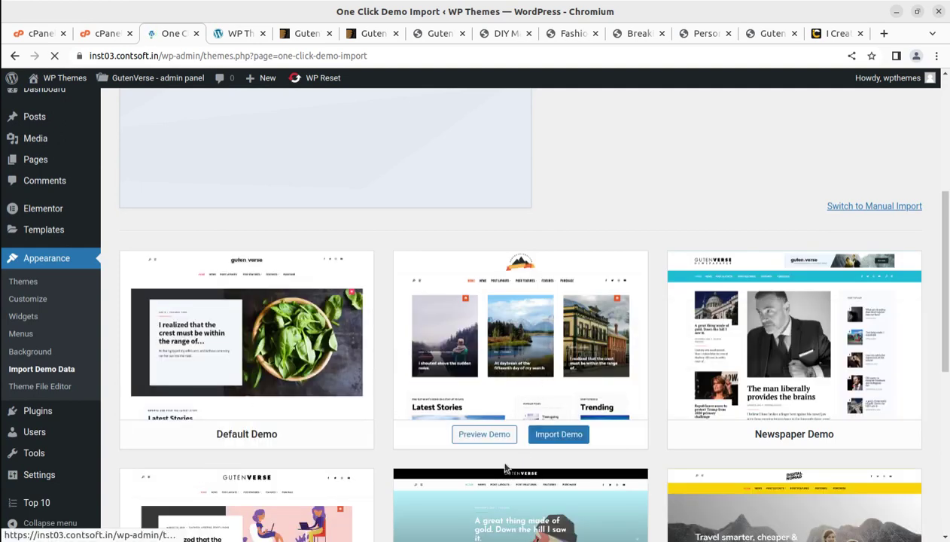
pyautogui.scroll(-2, 204, 403)
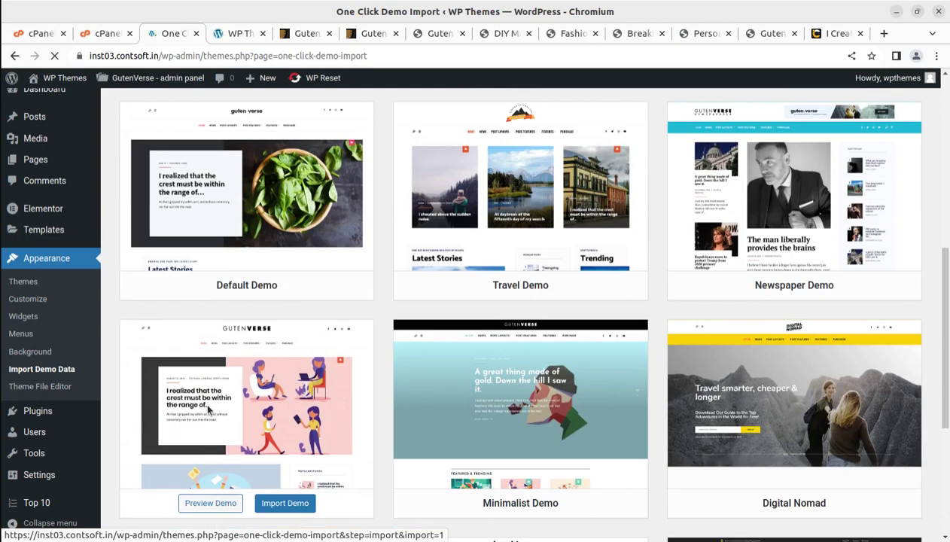
pyautogui.scroll(4, 296, 316)
pyautogui.scroll(-8, 297, 318)
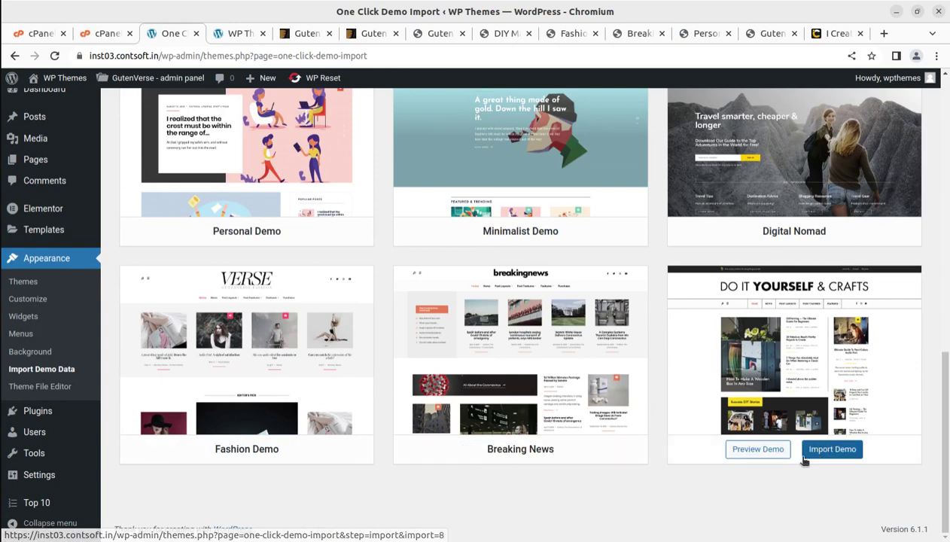
pyautogui.moveTo(796, 396)
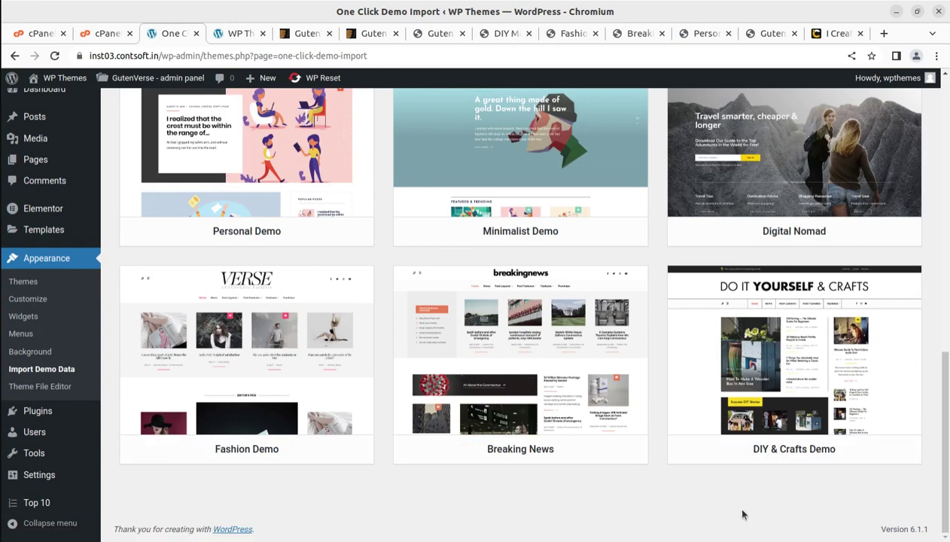
pyautogui.moveTo(276, 307)
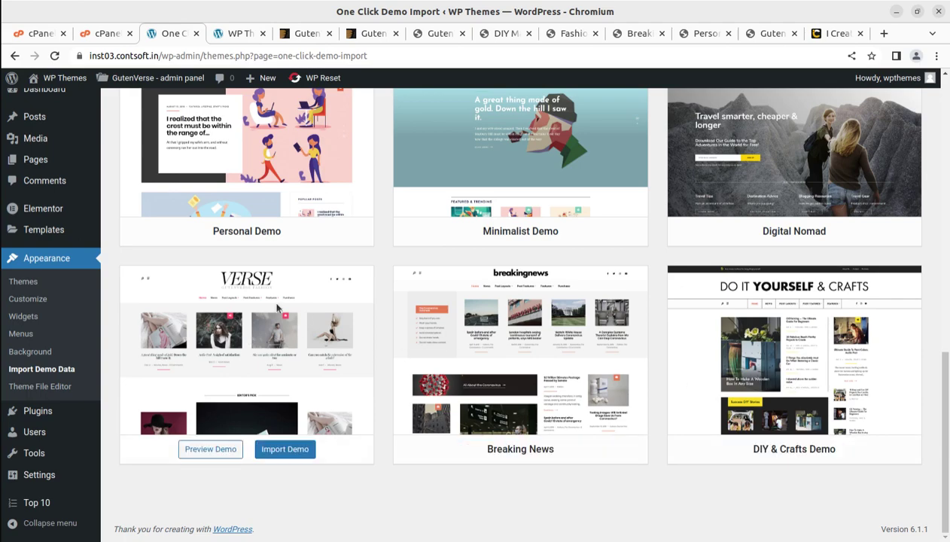
pyautogui.scroll(3, 276, 307)
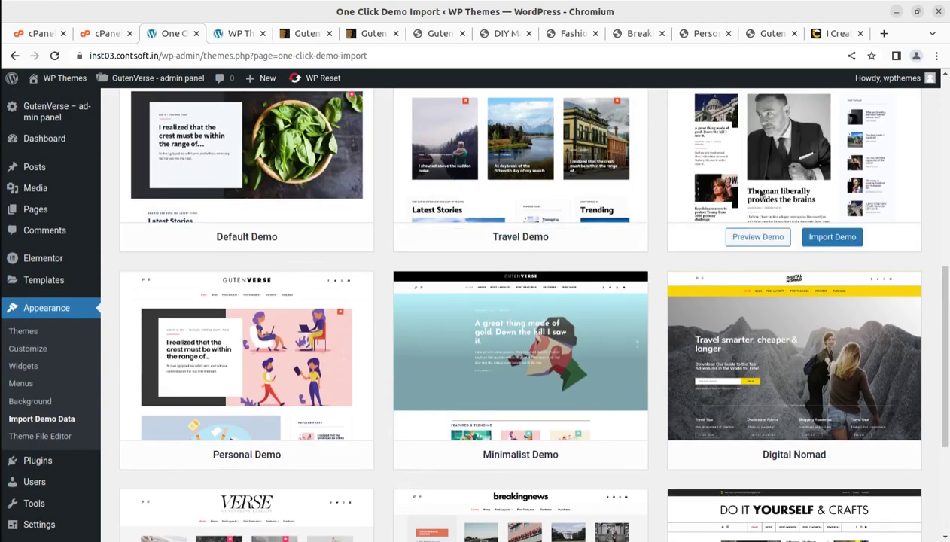
pyautogui.scroll(-3, 760, 194)
pyautogui.moveTo(464, 301)
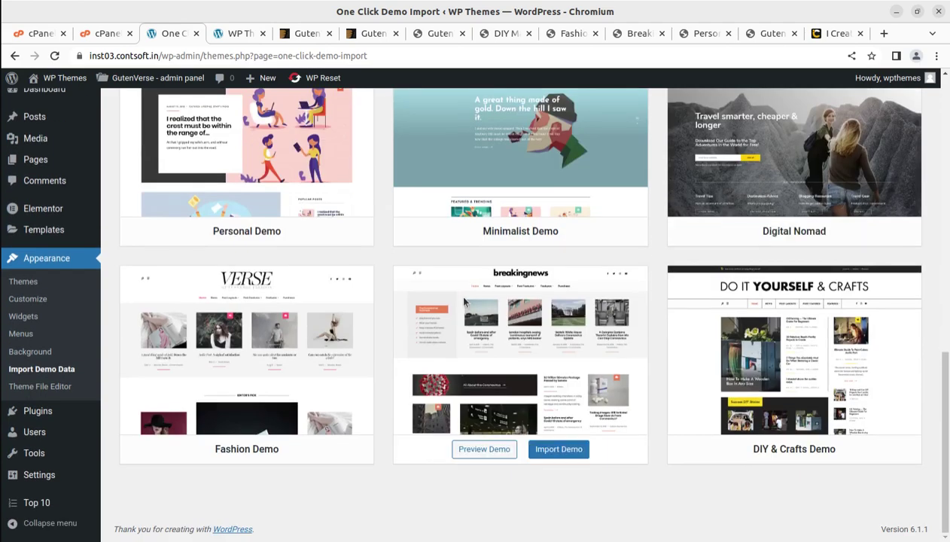
pyautogui.moveTo(804, 457)
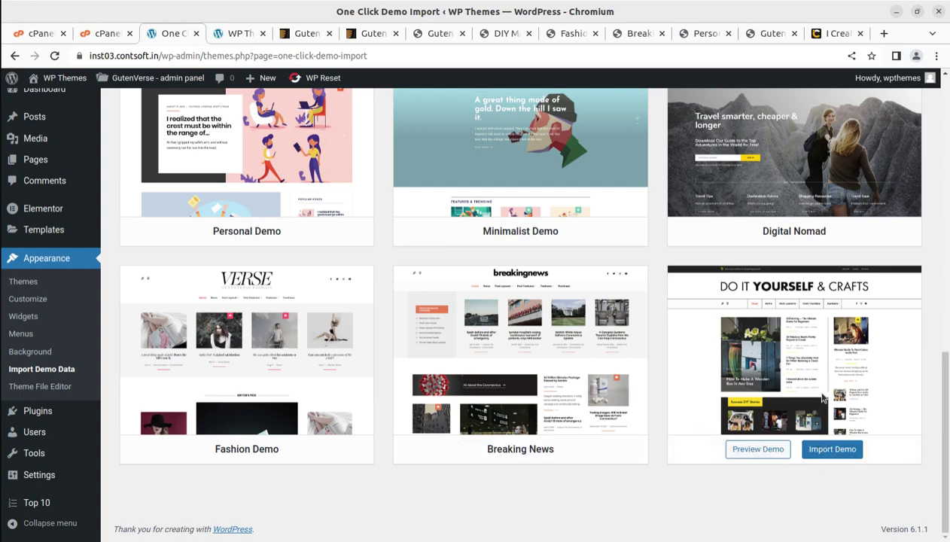
# - Start importing the DIY & Crafts demo without selecting any of the recommended extra plugins
pyautogui.click(834, 450)
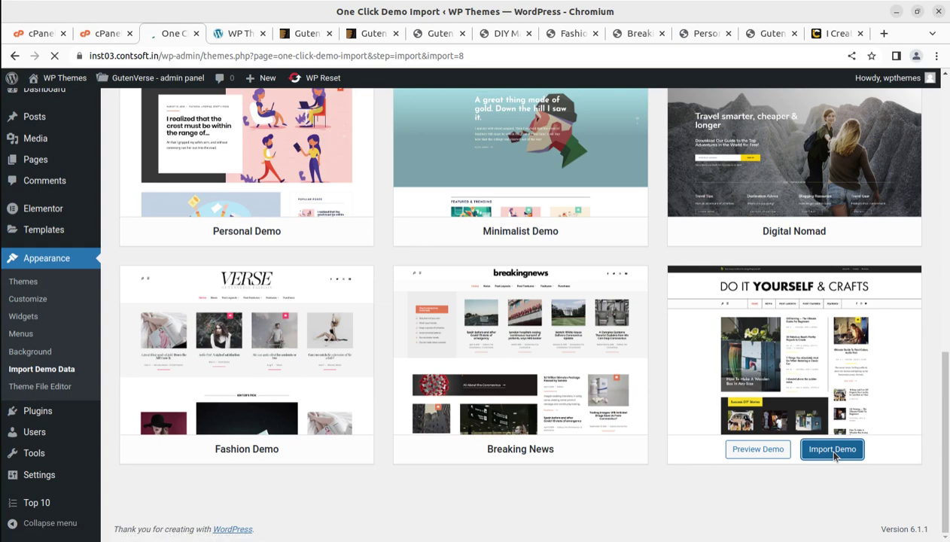
pyautogui.scroll(-2, 451, 296)
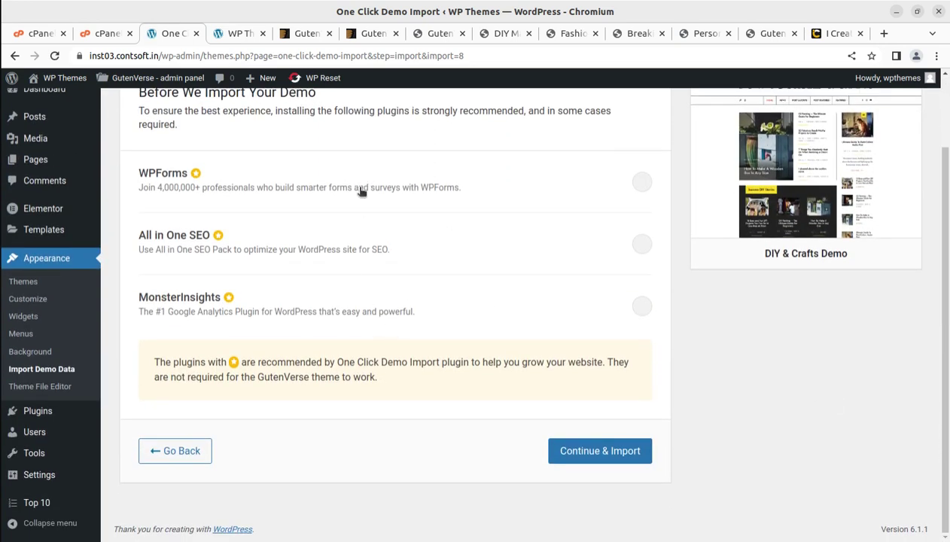
pyautogui.click(606, 456)
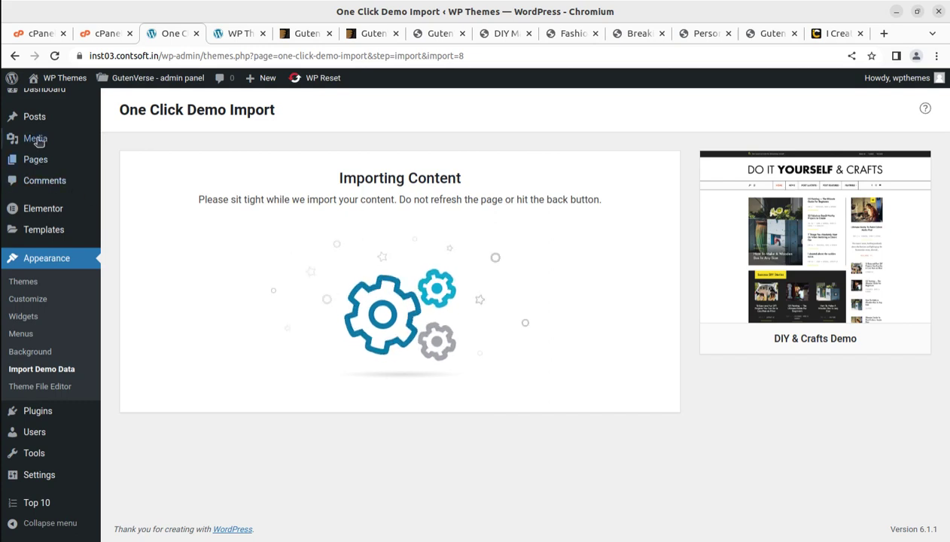
# - Open the Media Library in a separate tab and check the files arriving during the import
pyautogui.moveTo(37, 141)
pyautogui.middleClick(135, 142)
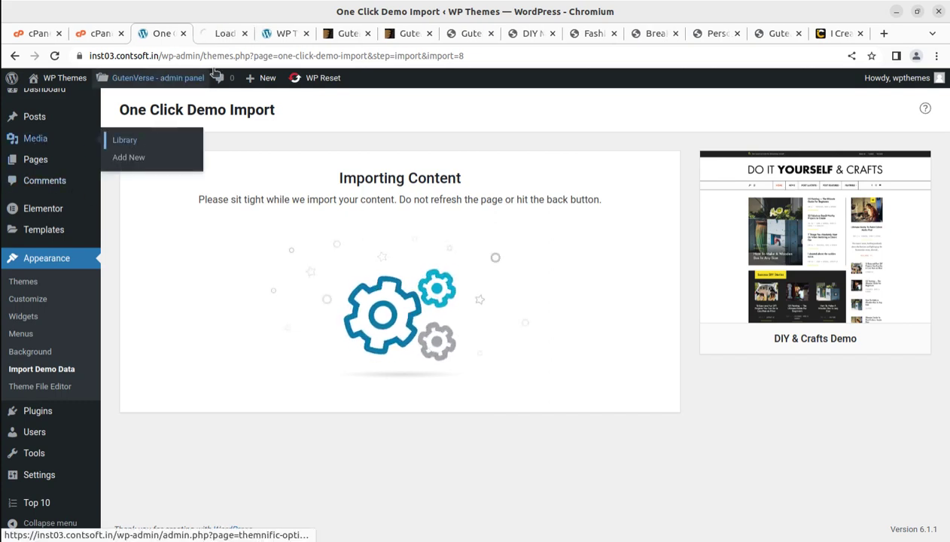
pyautogui.click(219, 33)
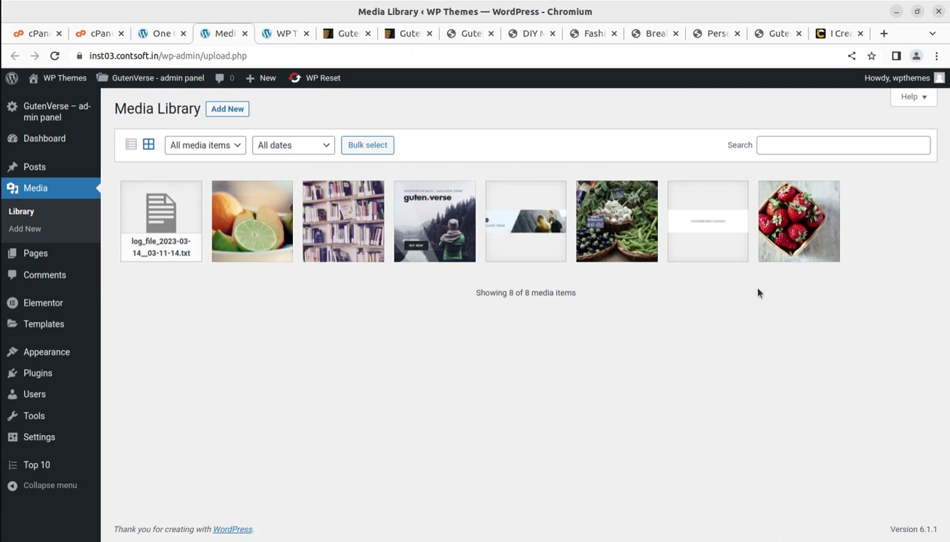
# - Return to the One Click Demo Import page and read the import result and its warning
pyautogui.click(173, 34)
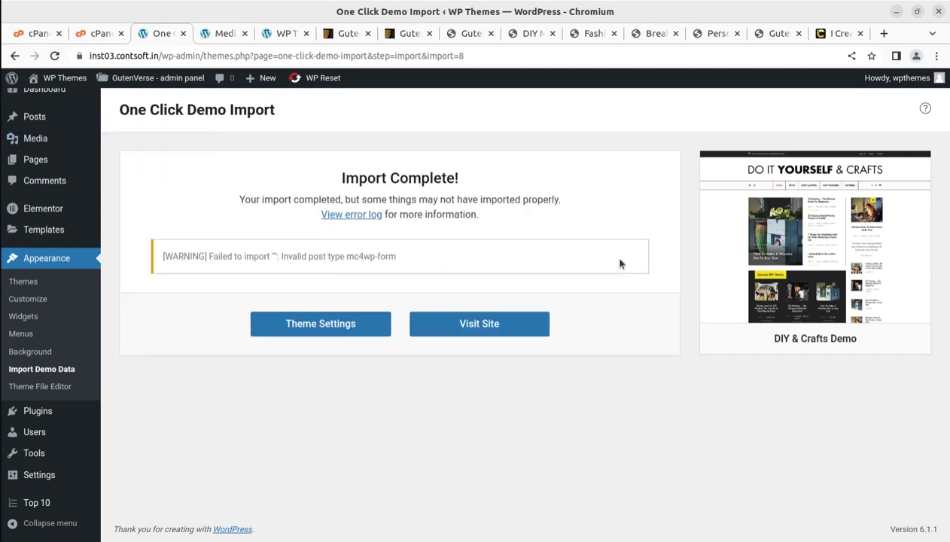
pyautogui.moveTo(340, 181); pyautogui.dragTo(460, 184)
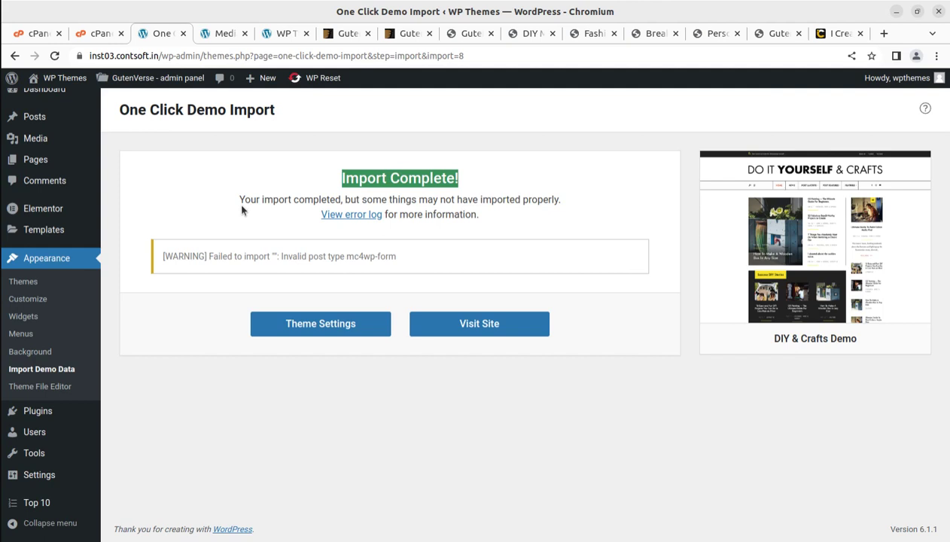
pyautogui.moveTo(408, 256); pyautogui.dragTo(280, 257)
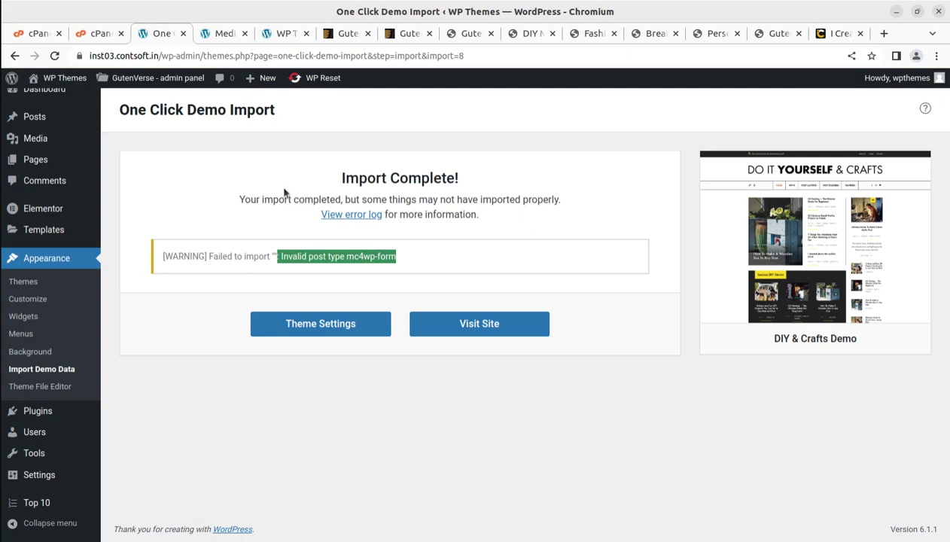
pyautogui.moveTo(240, 200); pyautogui.dragTo(353, 200)
pyautogui.click(305, 129)
# - Reload the Media Library and look over the imported images
pyautogui.click(218, 33)
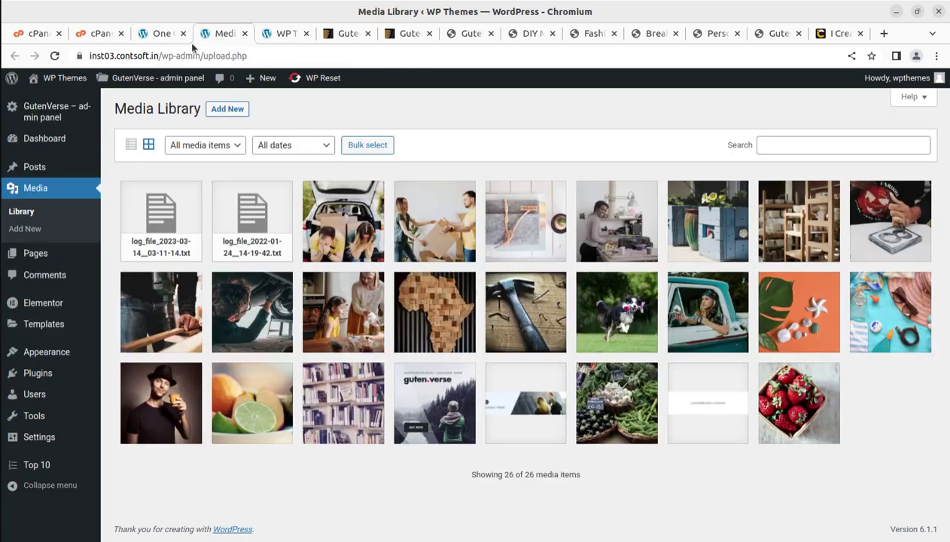
pyautogui.click(56, 56)
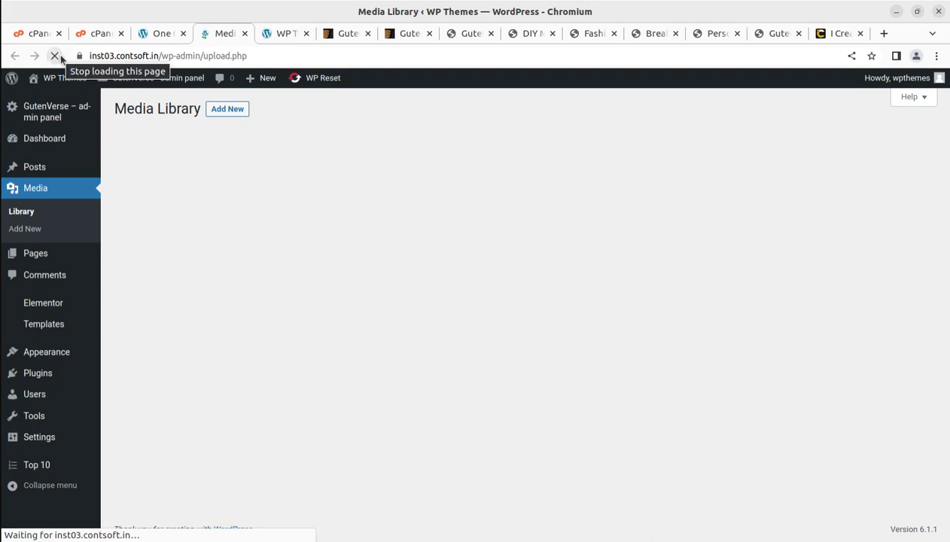
pyautogui.scroll(-2, 662, 278)
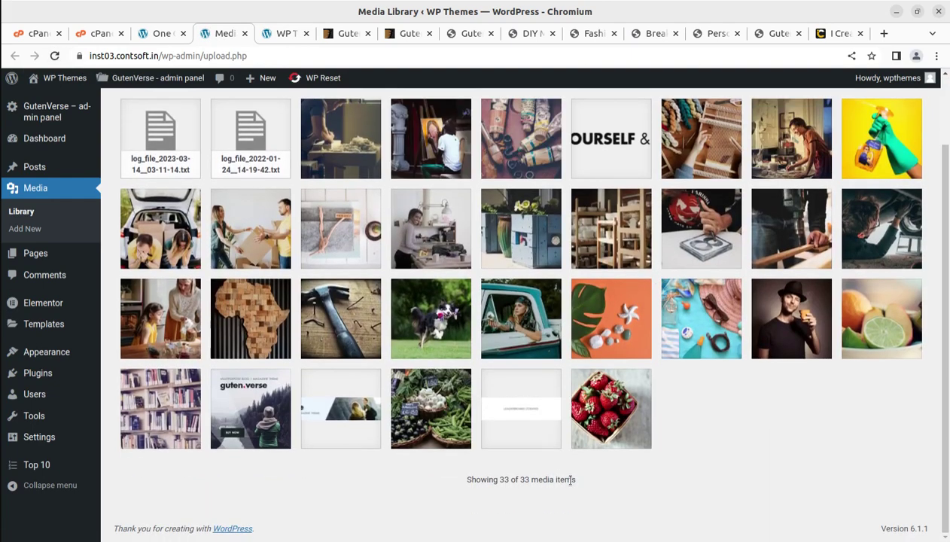
# - Reload the site's front page and look over the imported DIY & Crafts layout
pyautogui.click(283, 34)
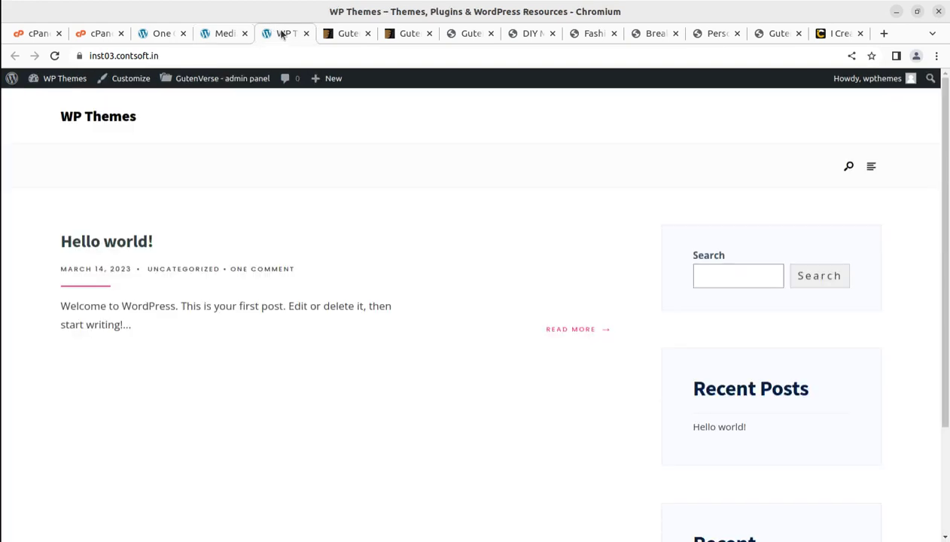
pyautogui.click(55, 57)
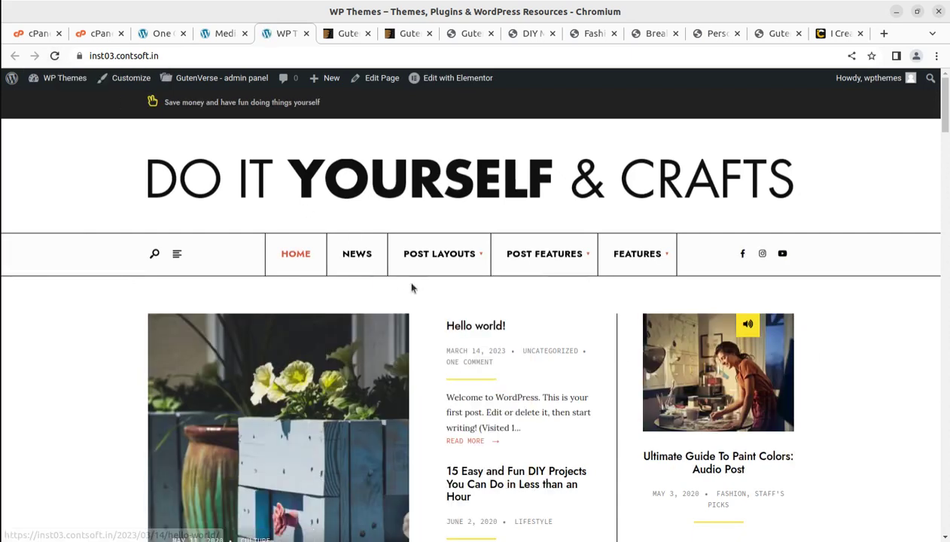
pyautogui.scroll(-3, 411, 286)
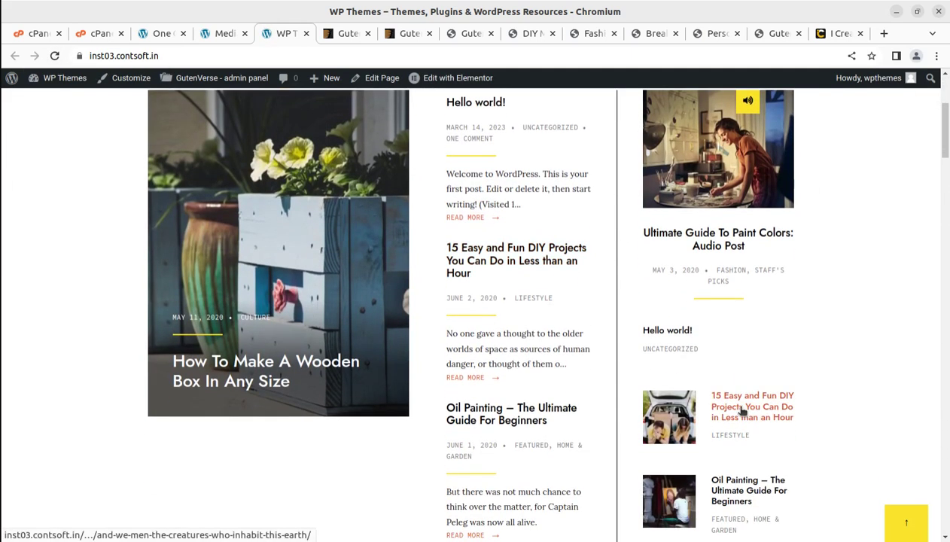
# - View the "15 Easy and Fun DIY Projects" post from the front page's small post list and go back
pyautogui.click(728, 400)
pyautogui.moveTo(407, 243)
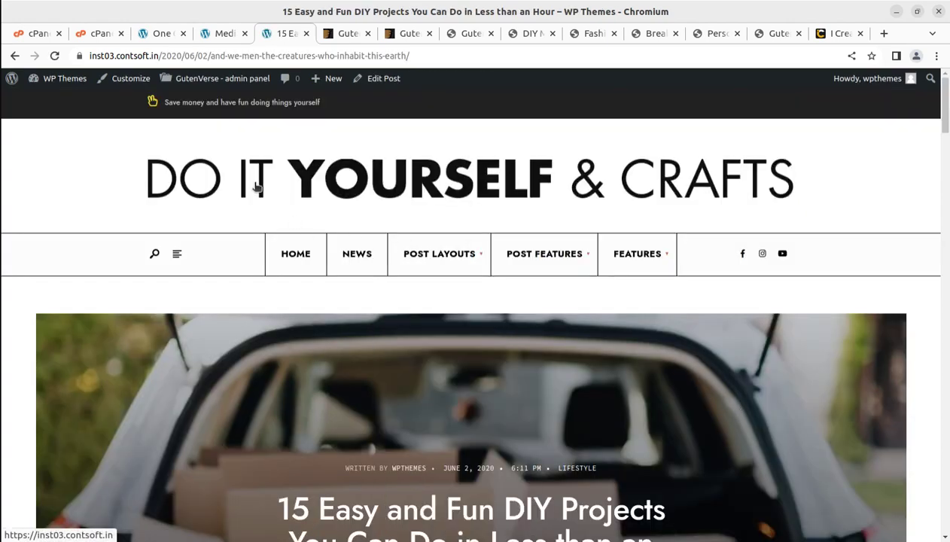
pyautogui.scroll(-4, 229, 166)
pyautogui.click(15, 57)
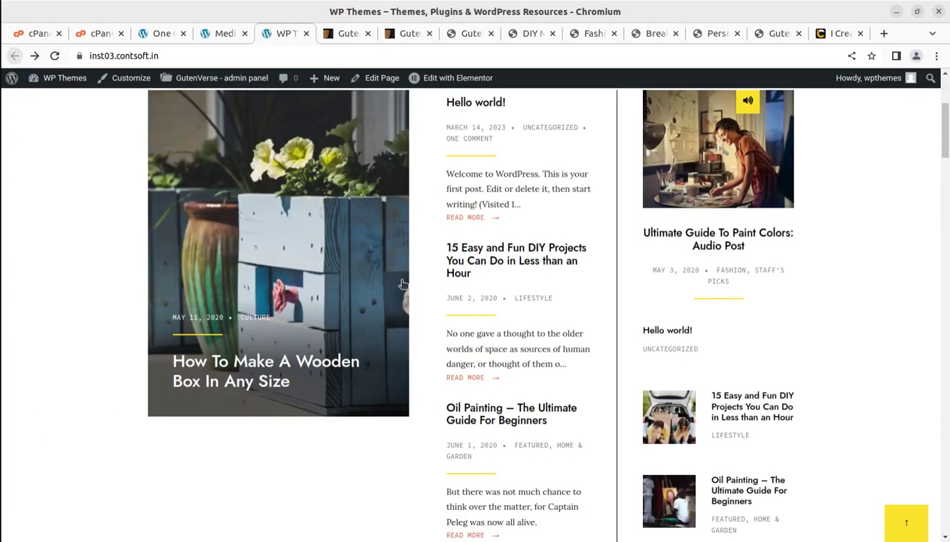
# - View the "Oil Painting" post, and from its recent posts read through "15 Easy and Fun DIY Projects" to the related posts
pyautogui.click(467, 414)
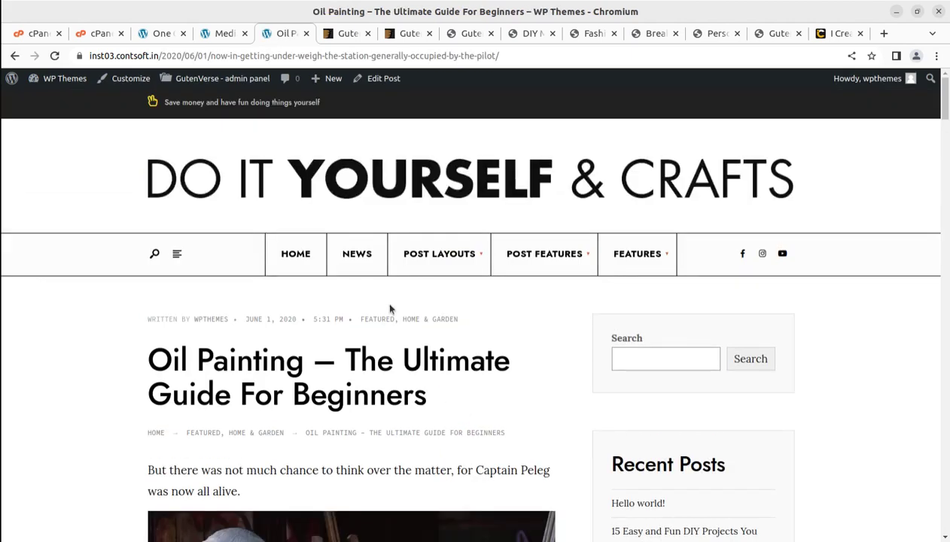
pyautogui.scroll(-3, 388, 309)
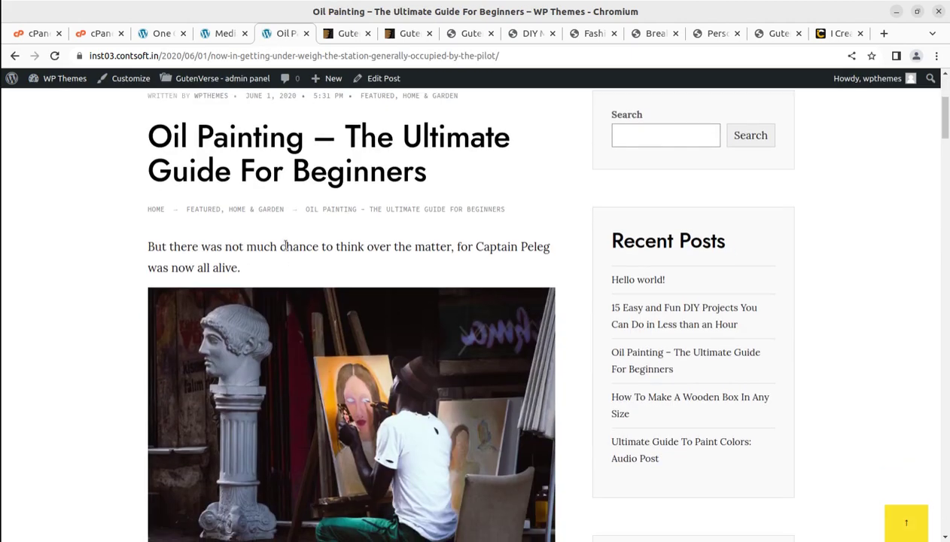
pyautogui.click(643, 309)
pyautogui.scroll(-15, 566, 282)
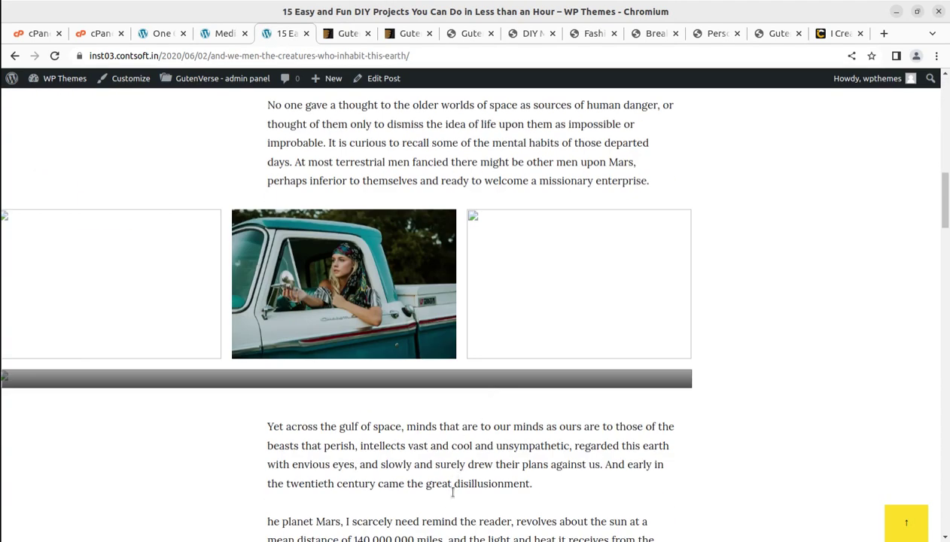
pyautogui.scroll(-5, 480, 442)
pyautogui.scroll(-10, 452, 402)
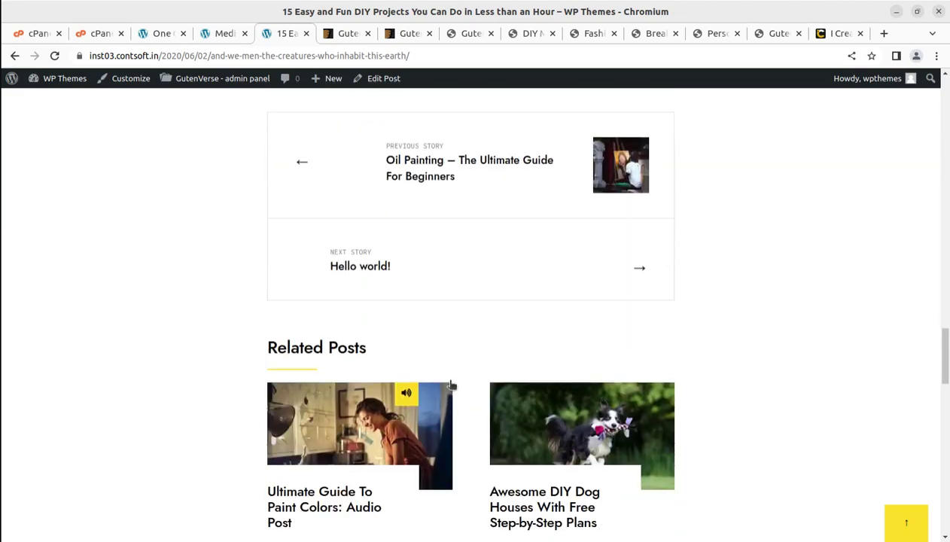
# - Open the previous story, check its slide-out sidebar, and return to the site's front page at inst03.contsoft.in
pyautogui.click(442, 164)
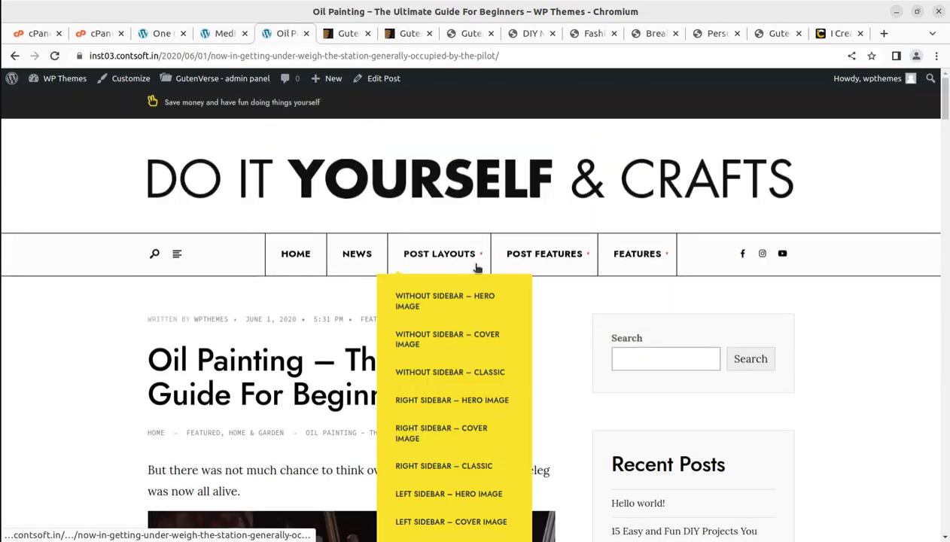
pyautogui.click(176, 255)
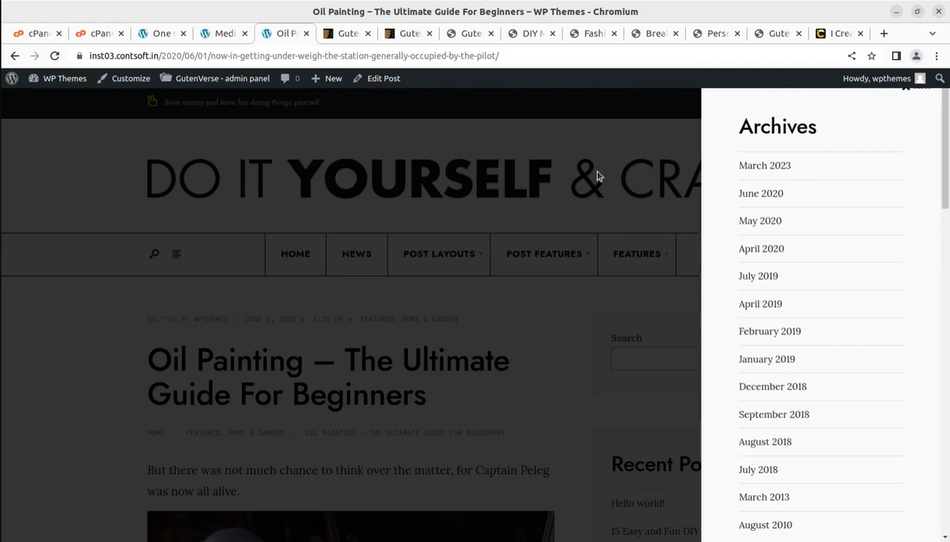
pyautogui.click(477, 148)
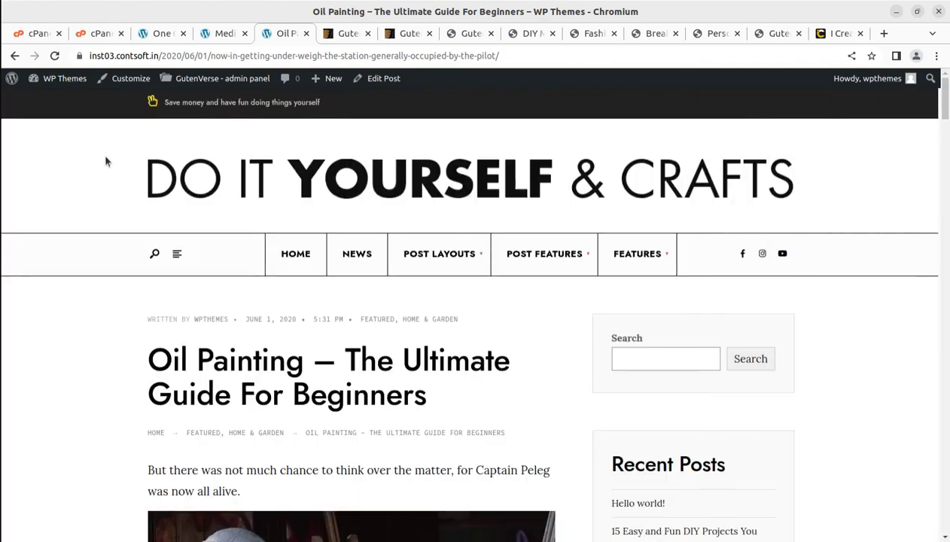
pyautogui.moveTo(155, 57); pyautogui.dragTo(634, 72)
pyautogui.press('BackSpace')
pyautogui.press('Return')
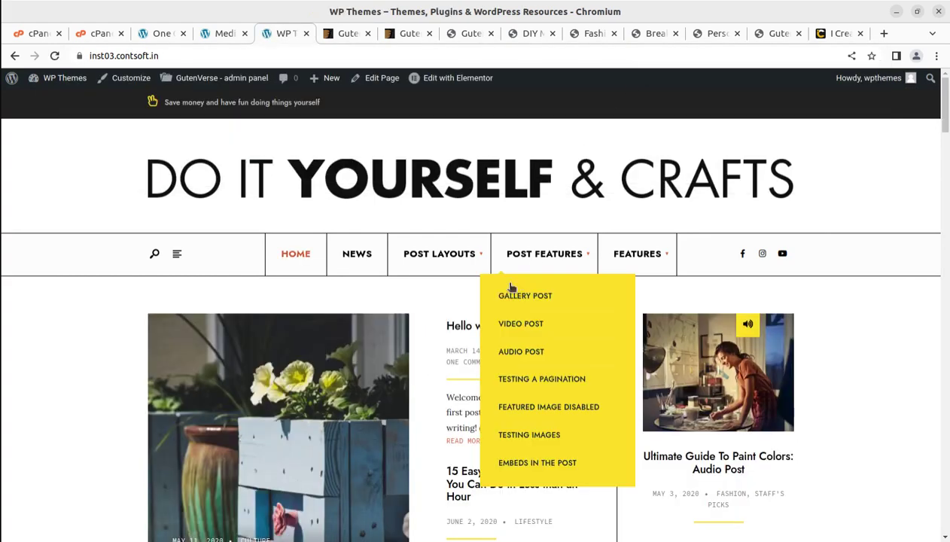
# - Close the Media Library tab and open the GutenVerse admin panel by way of the WordPress dashboard
pyautogui.click(223, 33)
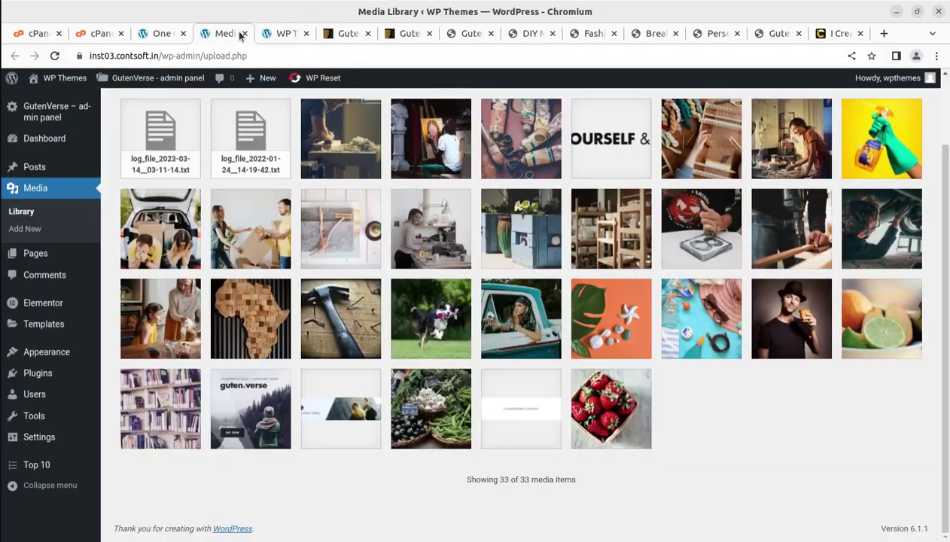
pyautogui.click(244, 33)
pyautogui.click(151, 33)
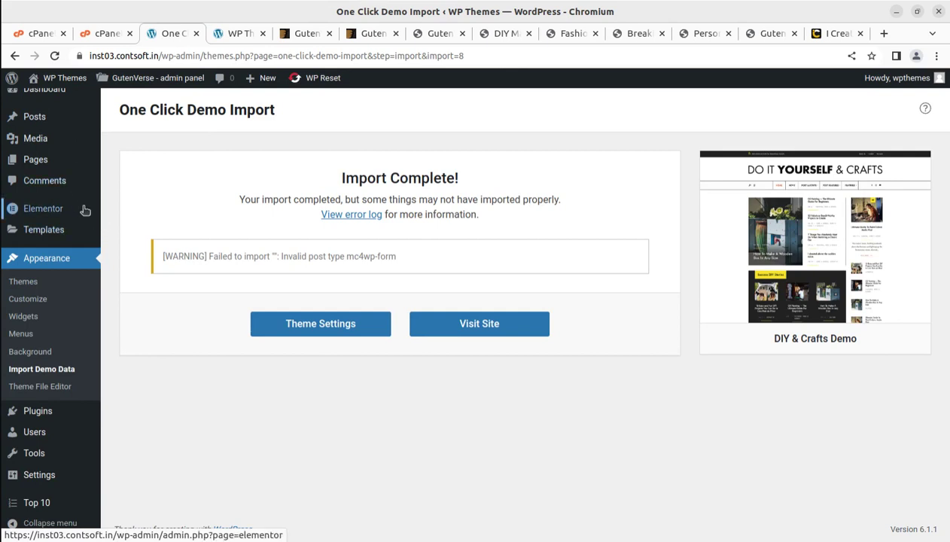
pyautogui.click(43, 97)
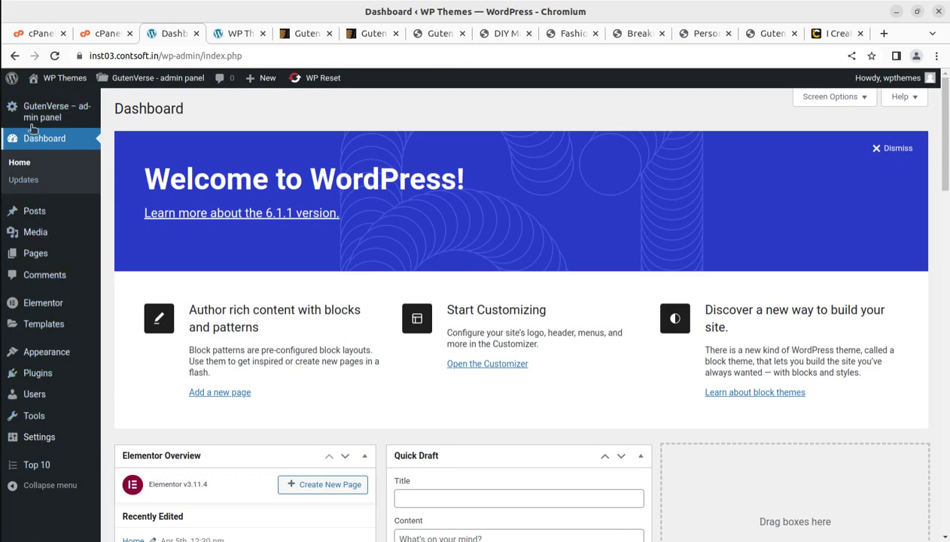
pyautogui.click(33, 115)
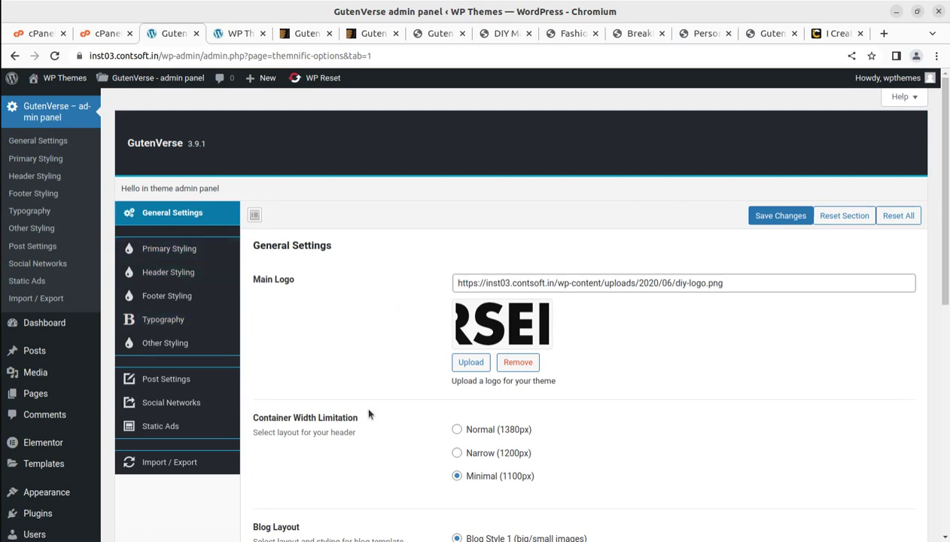
# - Review the theme's General Settings, from the main logo and container width down to the images filter and MailChimp shortcode
pyautogui.scroll(-2, 368, 414)
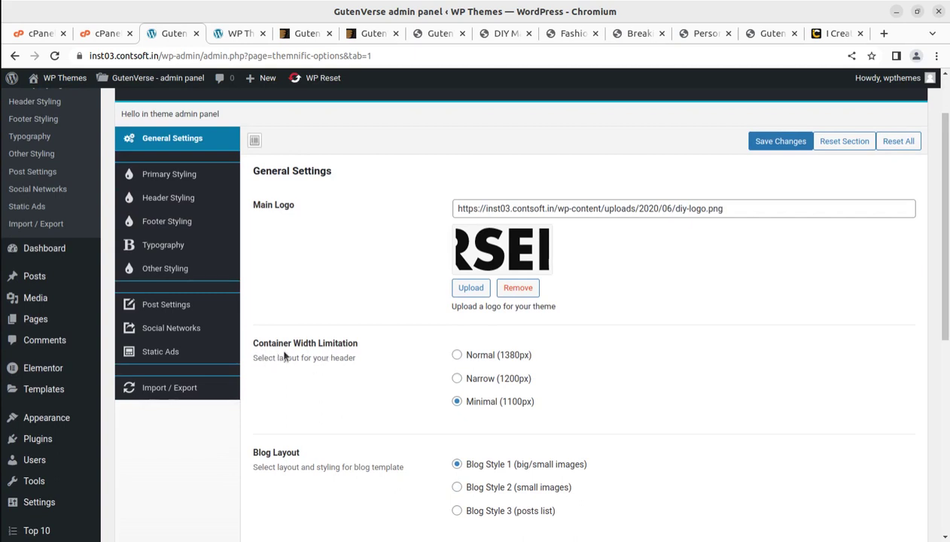
pyautogui.scroll(-2, 312, 414)
pyautogui.scroll(-3, 519, 340)
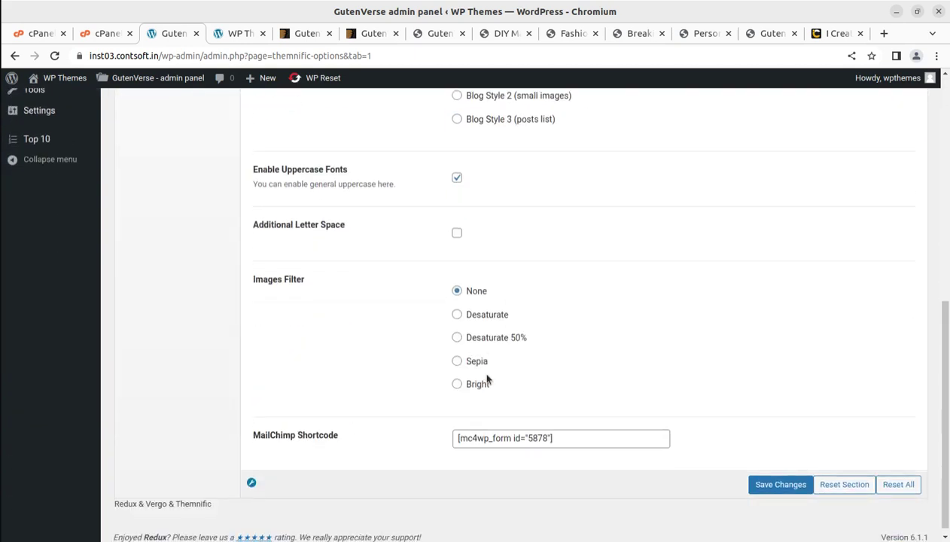
pyautogui.scroll(3, 359, 339)
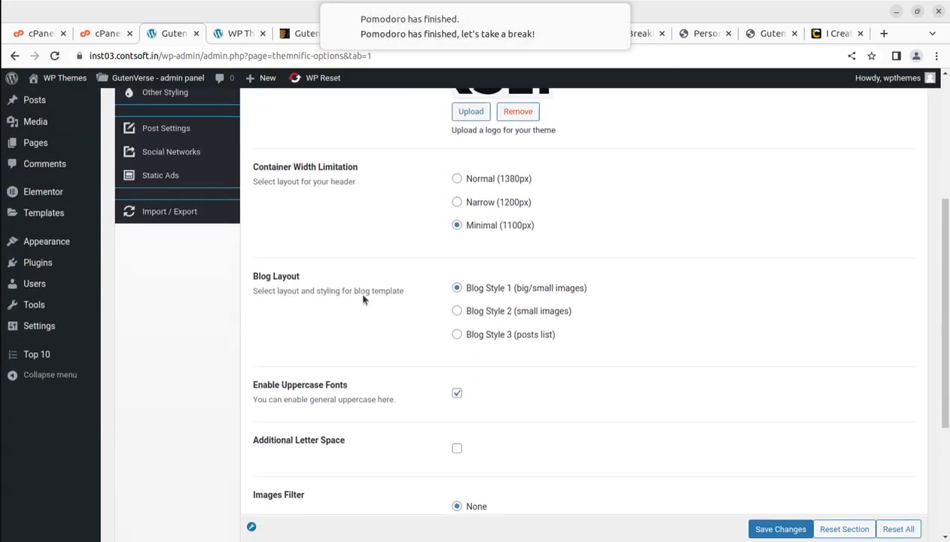
pyautogui.click(615, 16)
pyautogui.scroll(3, 263, 248)
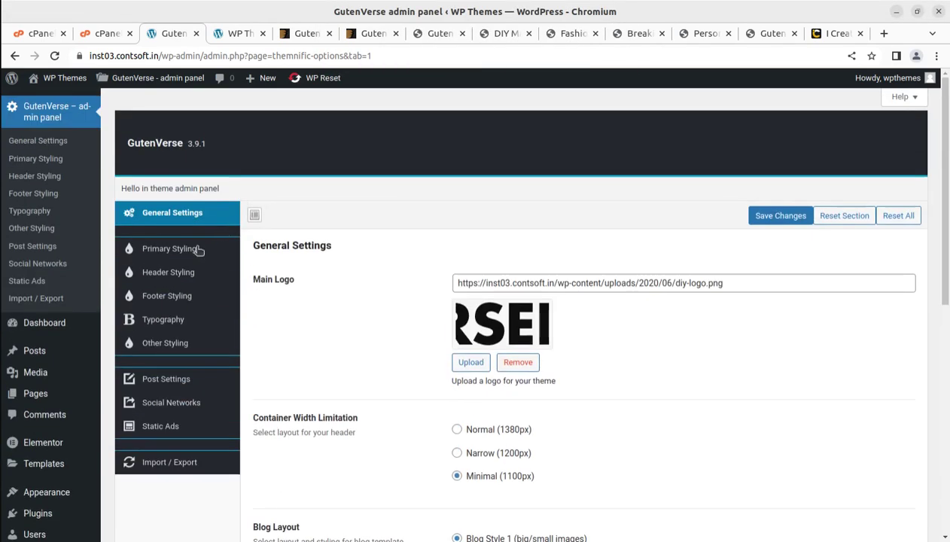
# - Review the Primary Styling options, including general typography, body background, link colors and sidebar colors
pyautogui.click(154, 251)
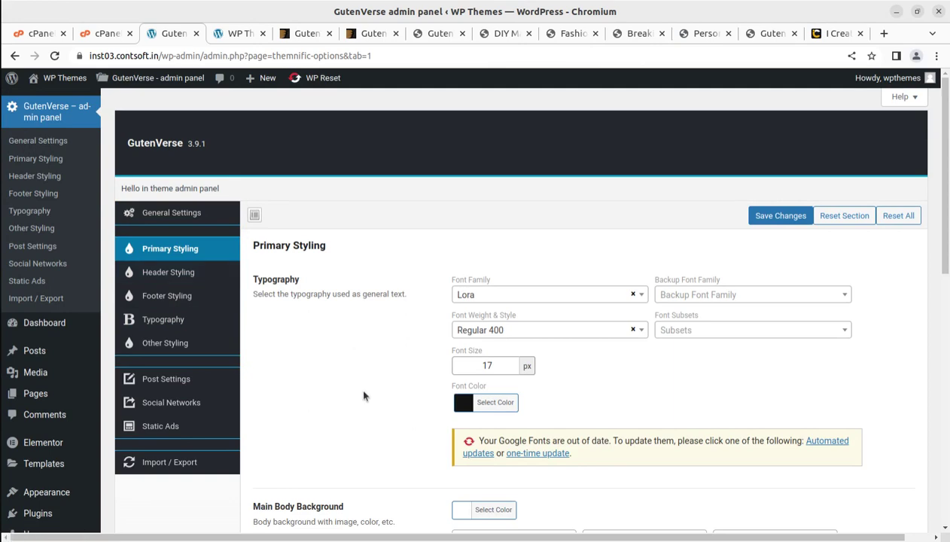
pyautogui.scroll(-3, 363, 391)
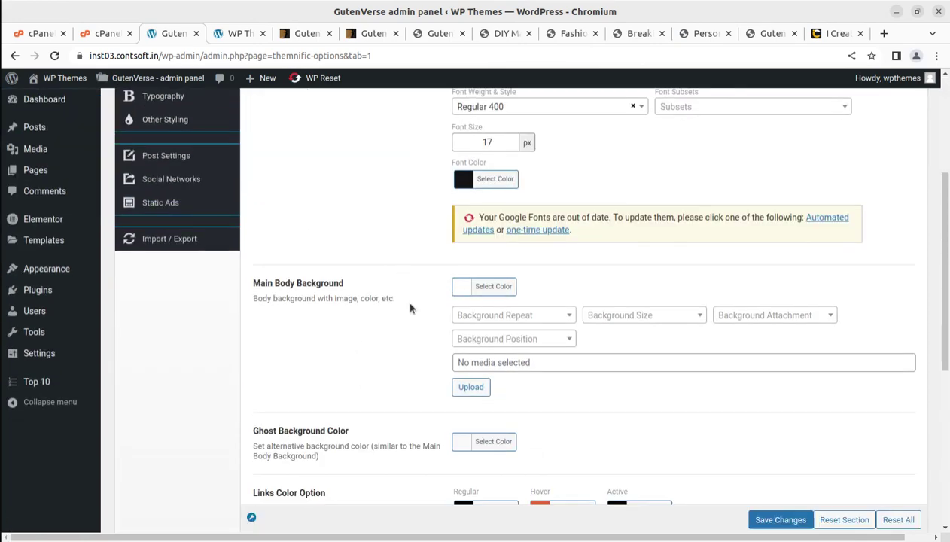
pyautogui.scroll(3, 393, 300)
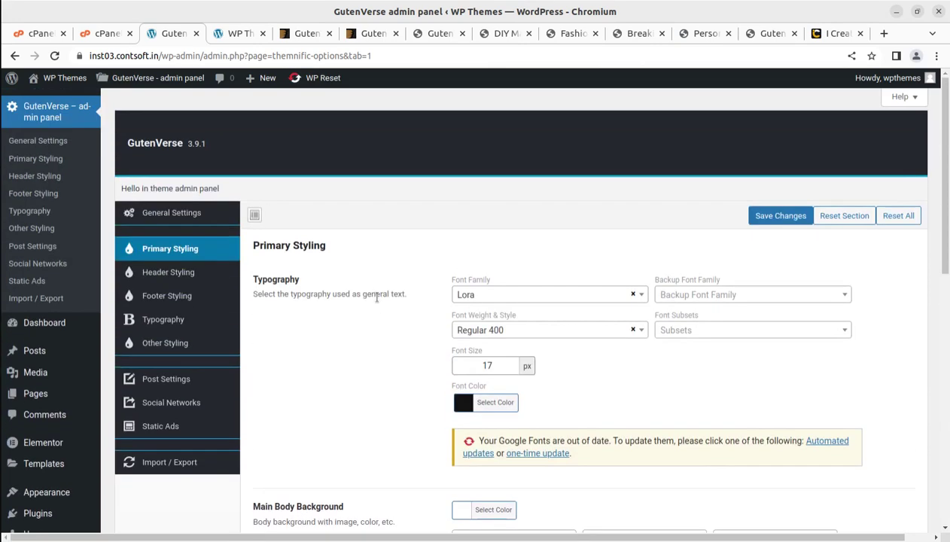
pyautogui.scroll(-5, 342, 396)
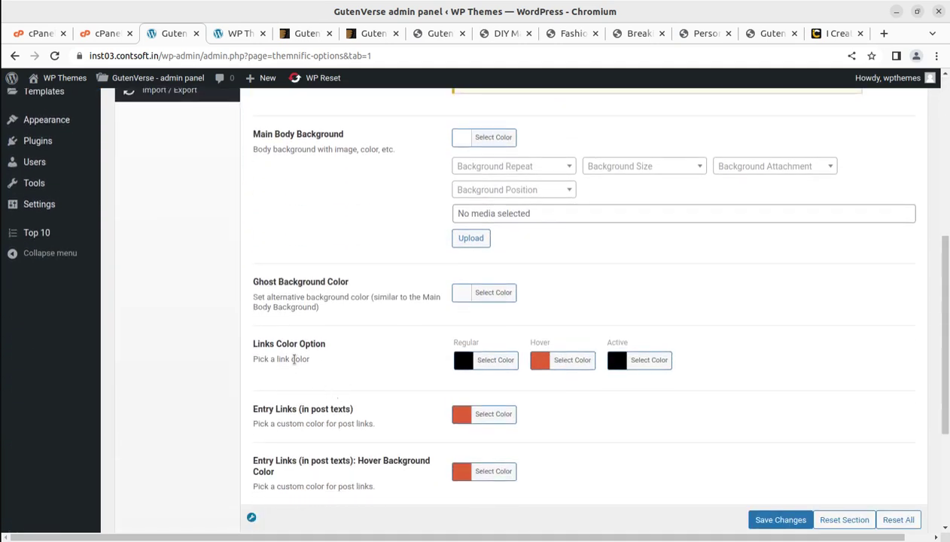
pyautogui.scroll(-3, 393, 323)
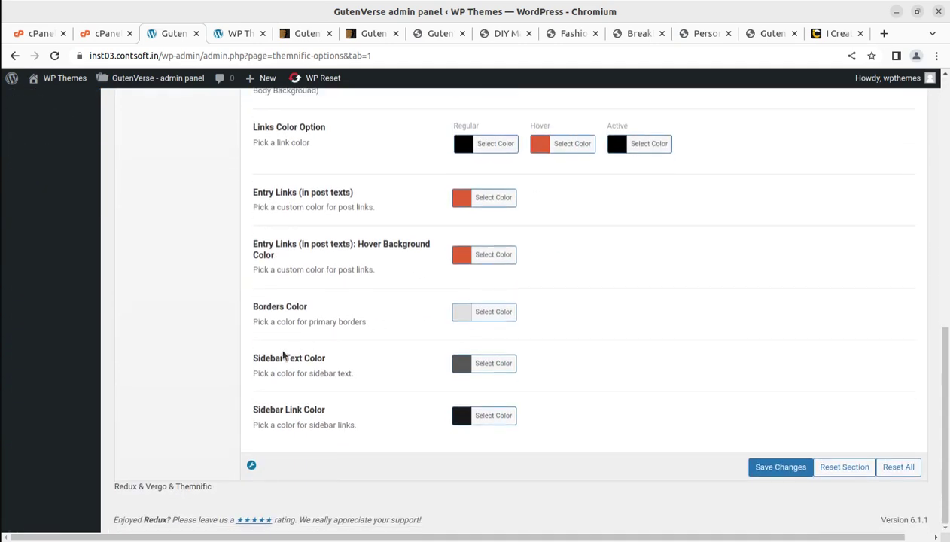
pyautogui.scroll(4, 486, 362)
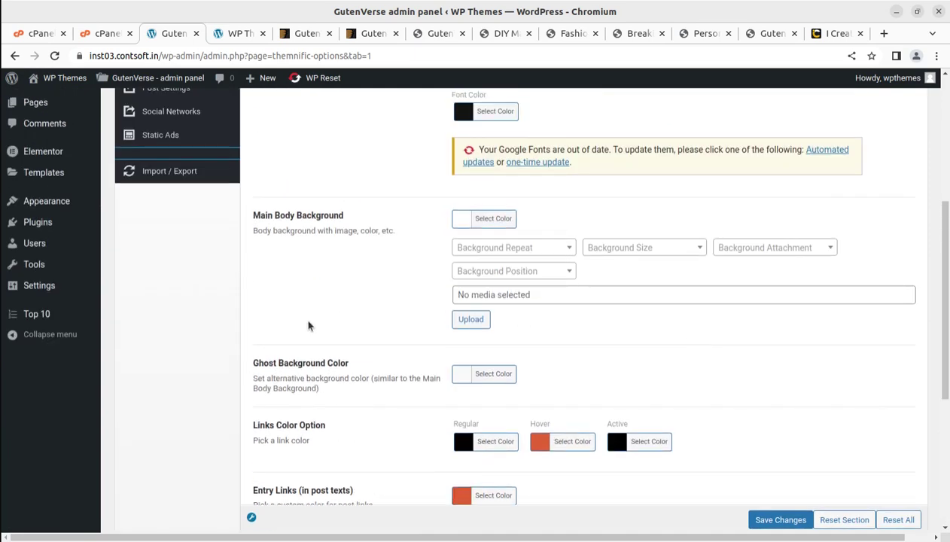
pyautogui.scroll(4, 307, 325)
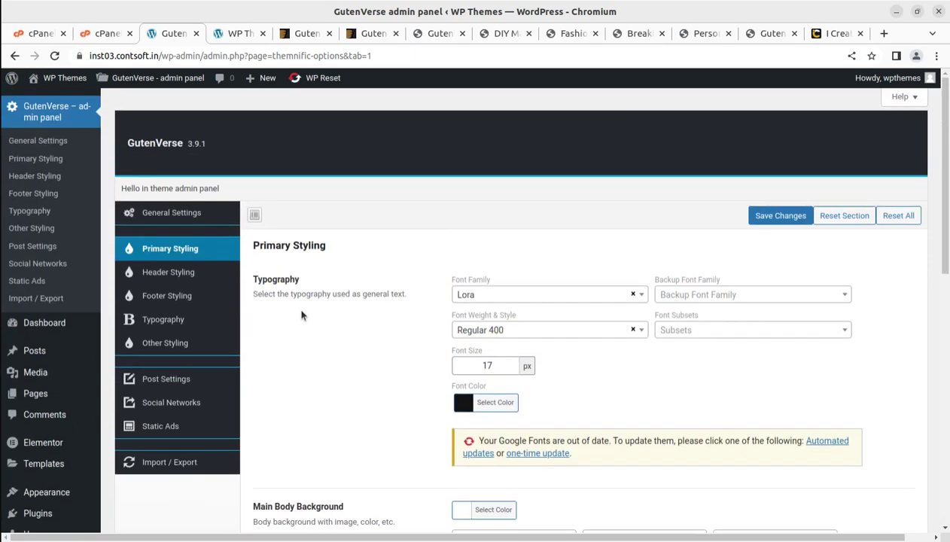
# - Review the Header Styling options, from header layout and colors to navigation typography
pyautogui.click(168, 272)
pyautogui.scroll(-1, 510, 339)
pyautogui.scroll(-3, 511, 340)
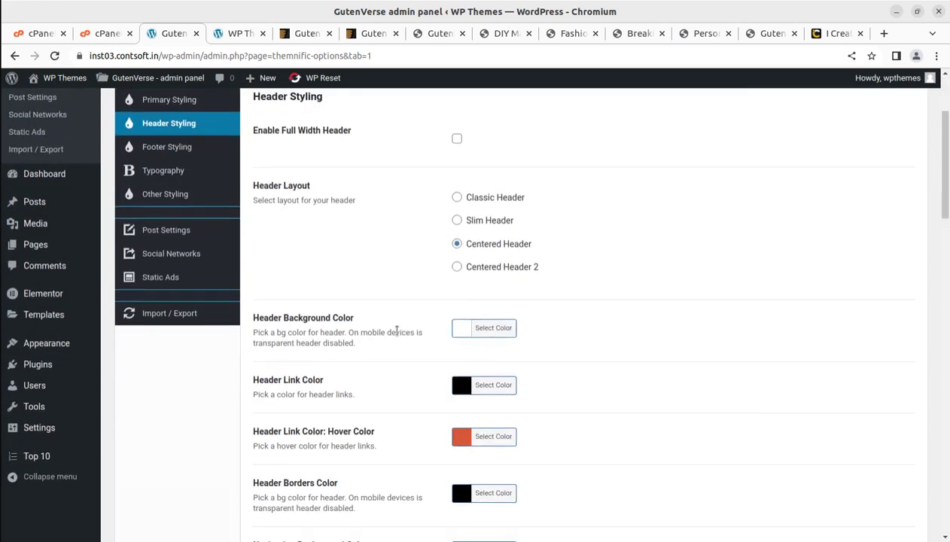
pyautogui.scroll(-1, 369, 301)
pyautogui.scroll(-10, 391, 338)
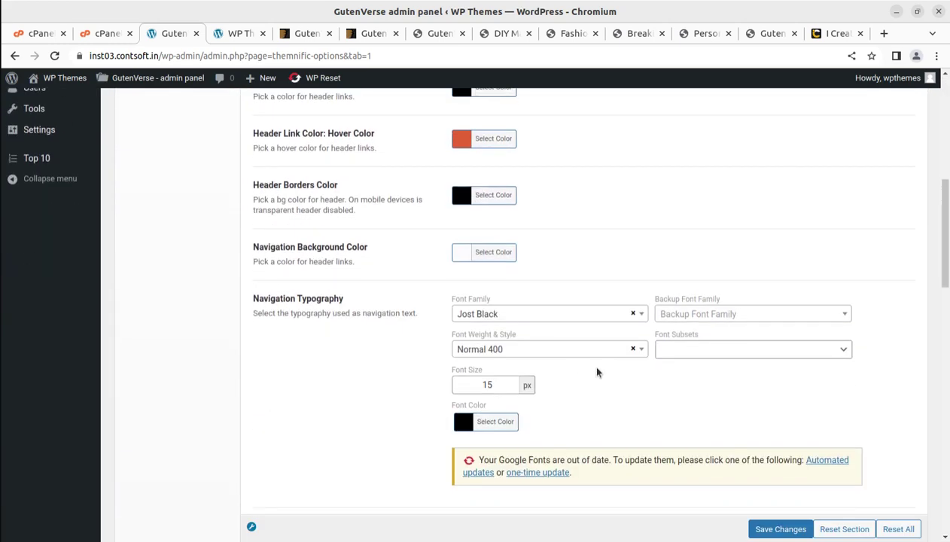
pyautogui.scroll(15, 378, 359)
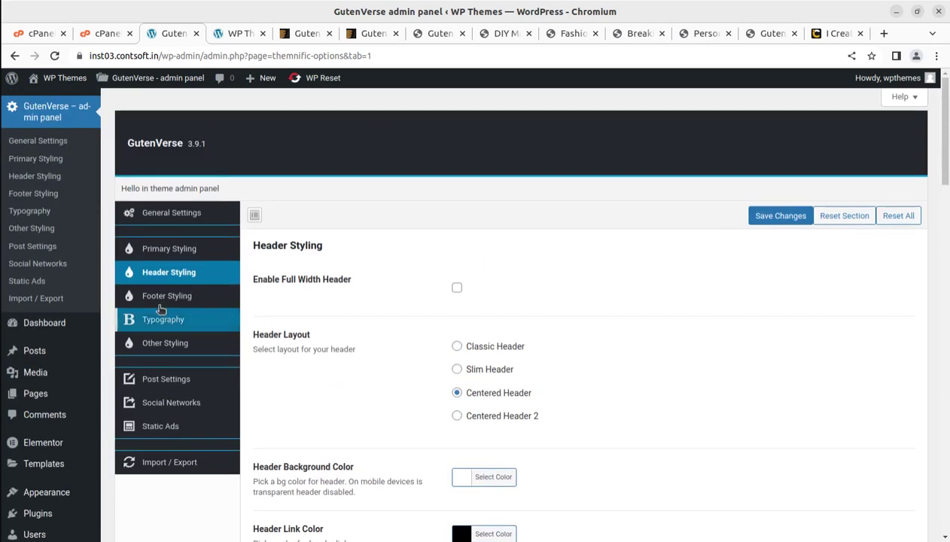
# - Look through the Footer Styling, Typography and Other Styling sections of the theme options
pyautogui.click(162, 297)
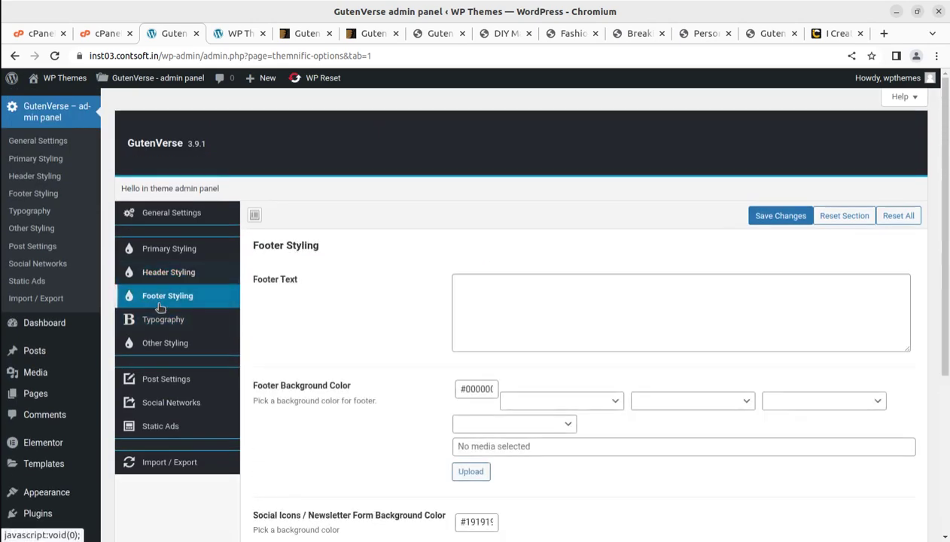
pyautogui.click(164, 322)
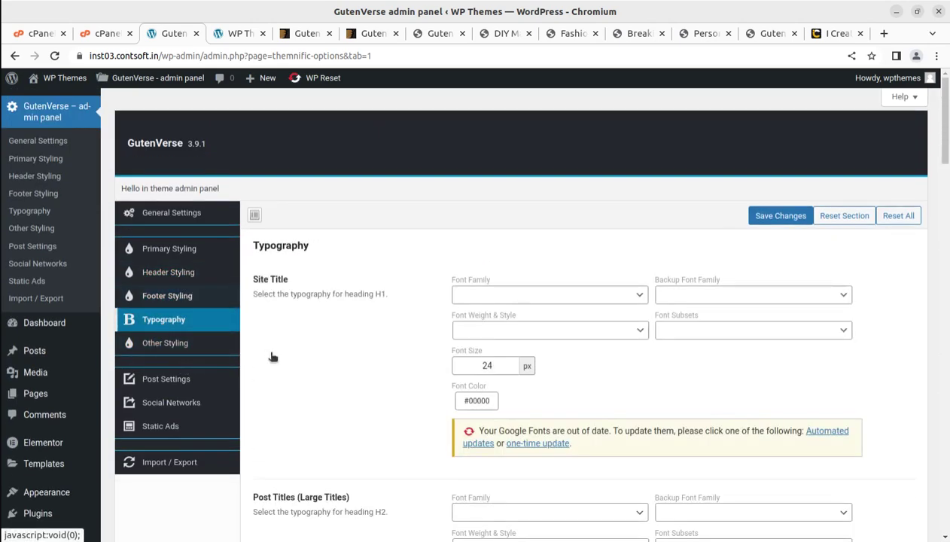
pyautogui.click(172, 345)
pyautogui.scroll(-3, 369, 352)
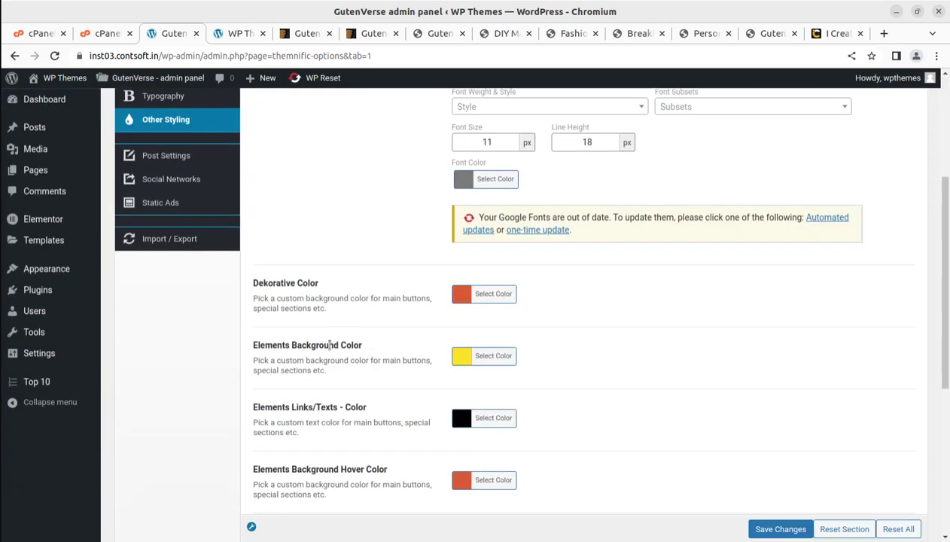
pyautogui.scroll(3, 261, 269)
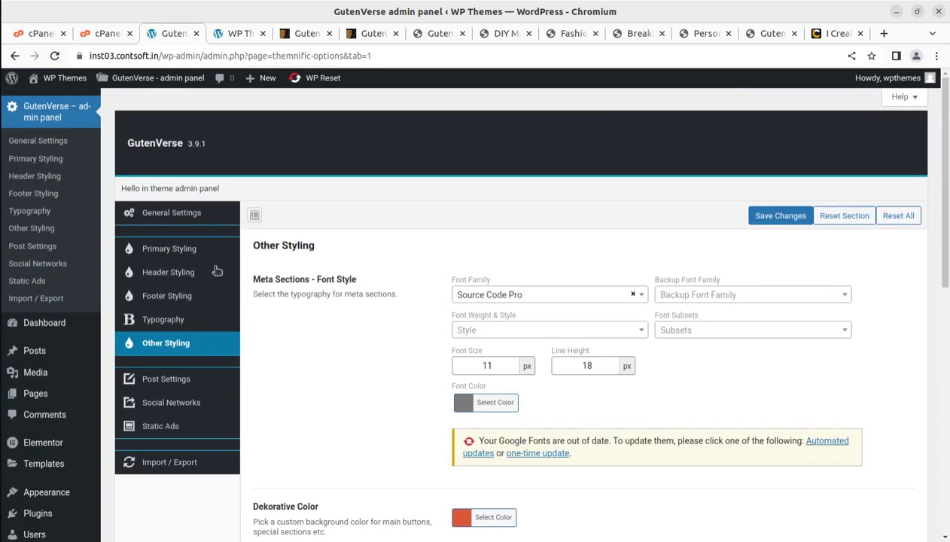
# - Check the theme's Post Settings and the Social Networks section
pyautogui.click(180, 383)
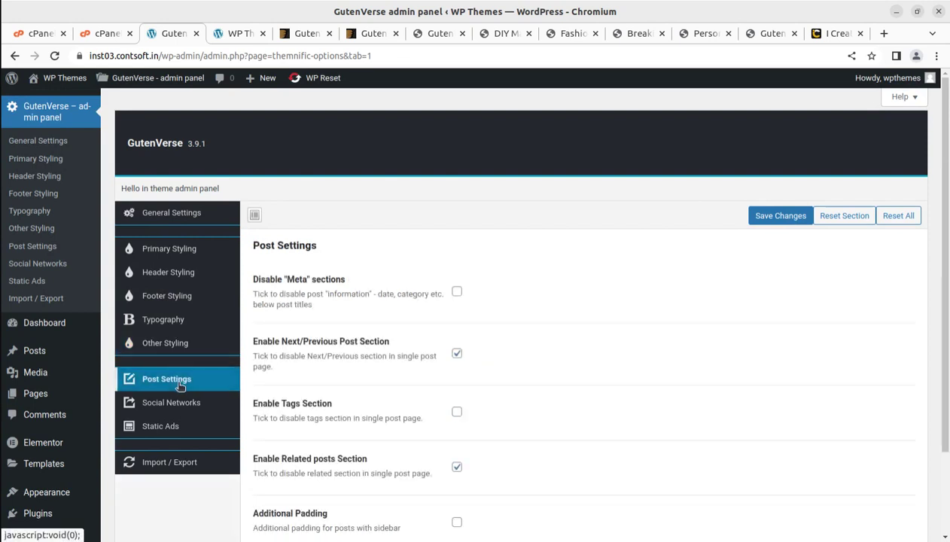
pyautogui.scroll(-3, 415, 279)
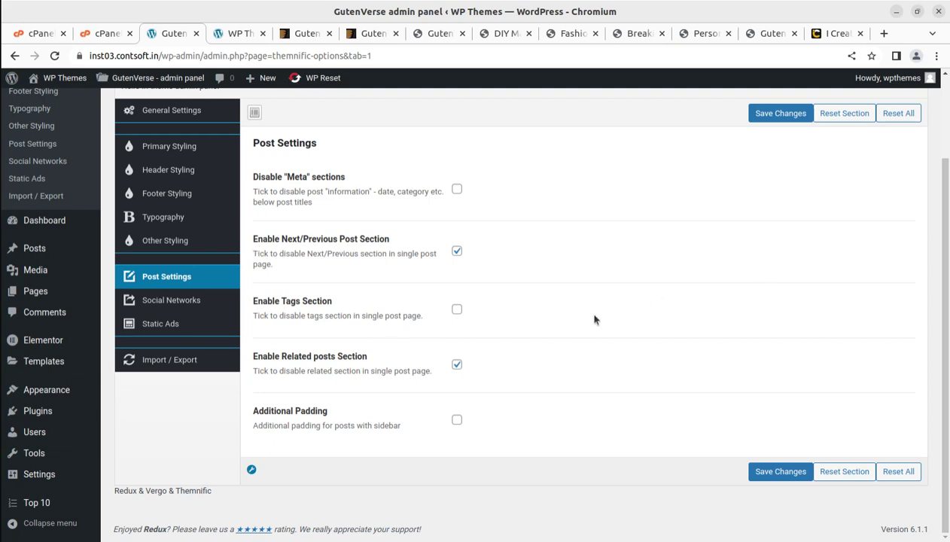
pyautogui.click(167, 304)
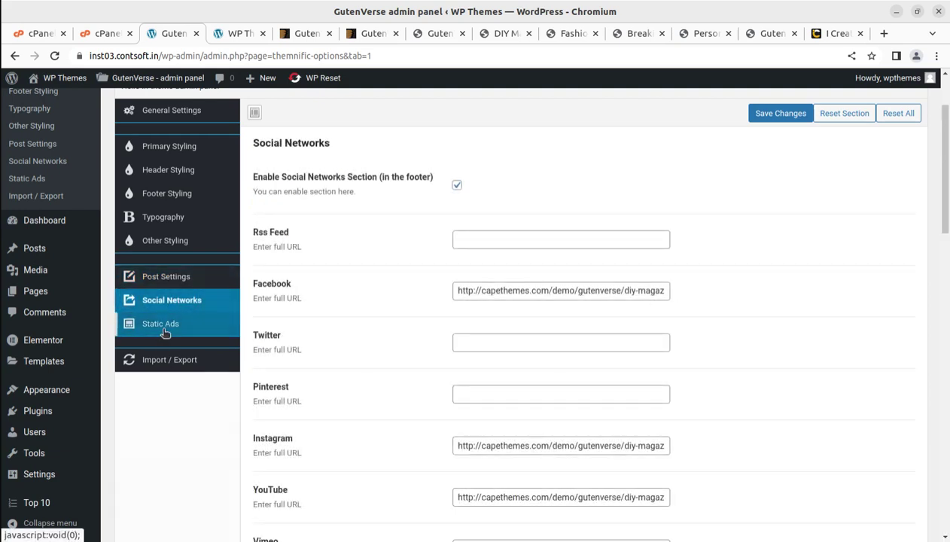
# - Check the Static Ads fields for header script and banner, and the theme's Import / Export options
pyautogui.click(162, 328)
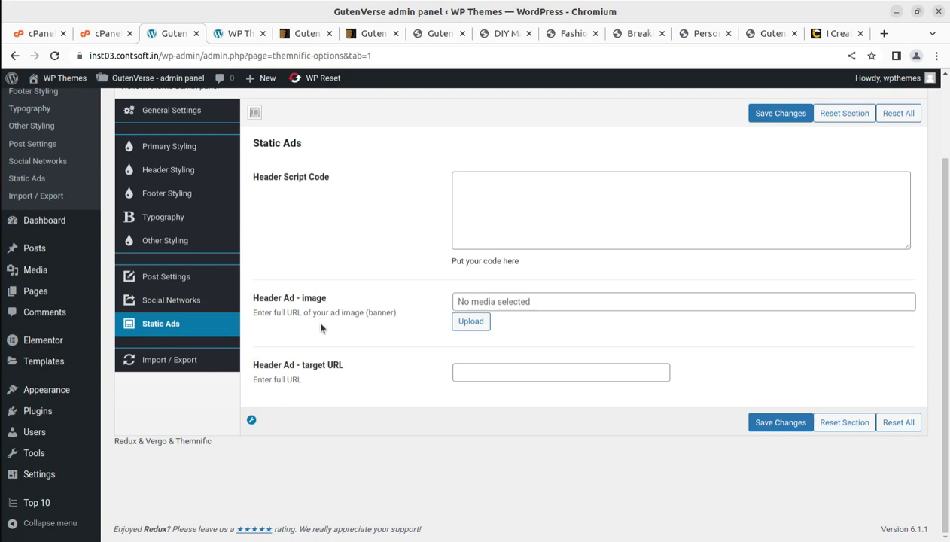
pyautogui.click(483, 216)
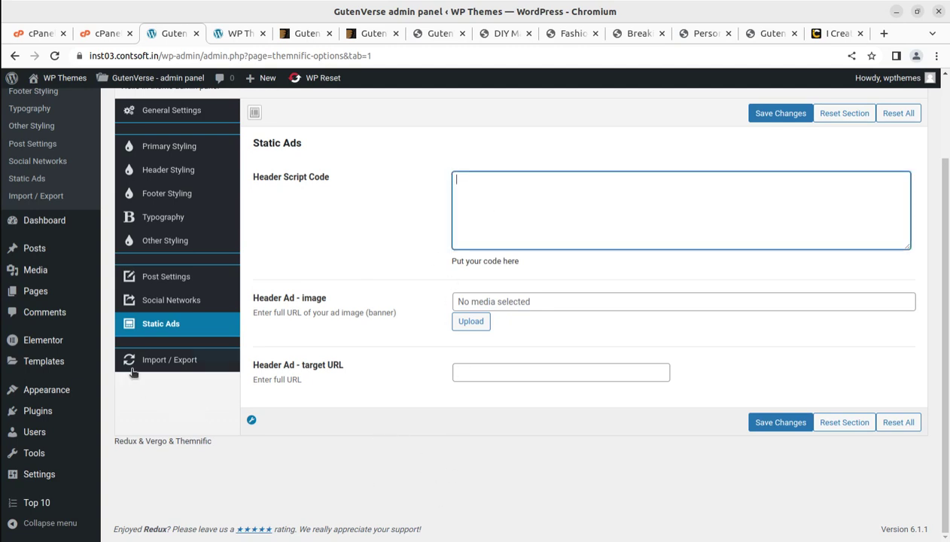
pyautogui.click(205, 359)
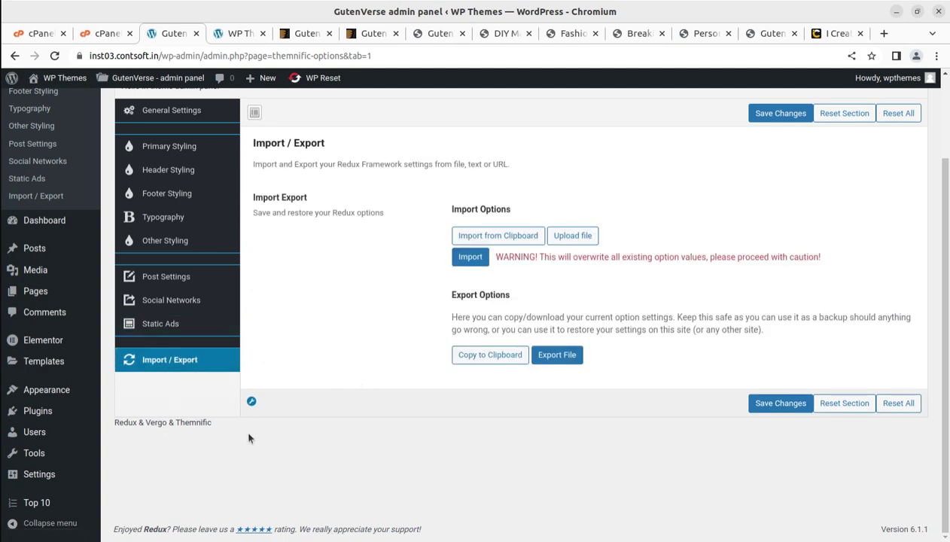
pyautogui.moveTo(41, 474)
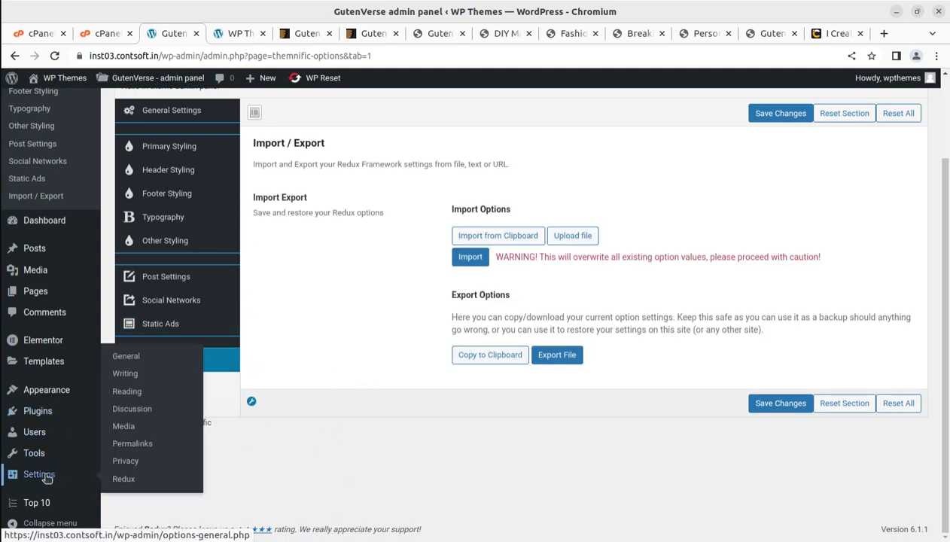
pyautogui.scroll(3, 301, 448)
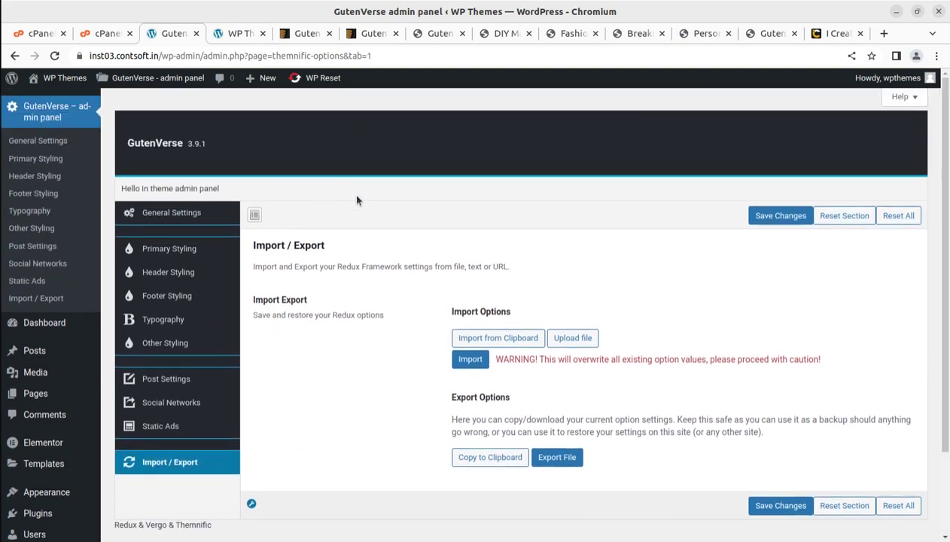
# - Return from the theme admin panel to the site's front page and view its News page
pyautogui.click(41, 126)
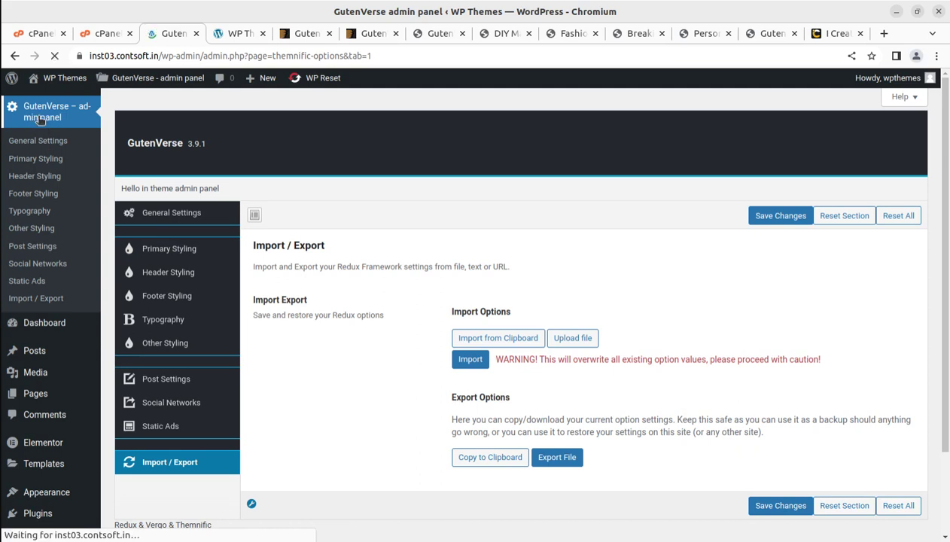
pyautogui.moveTo(56, 81)
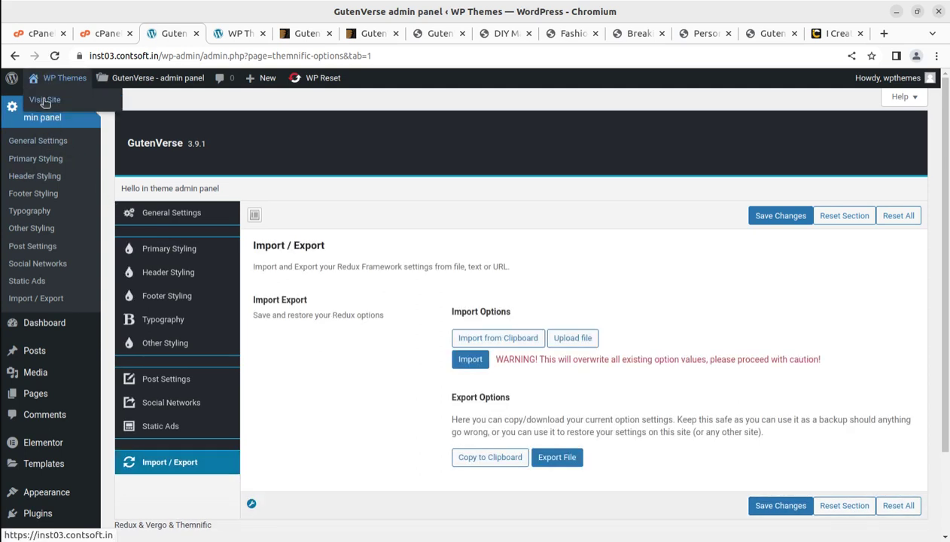
pyautogui.click(56, 79)
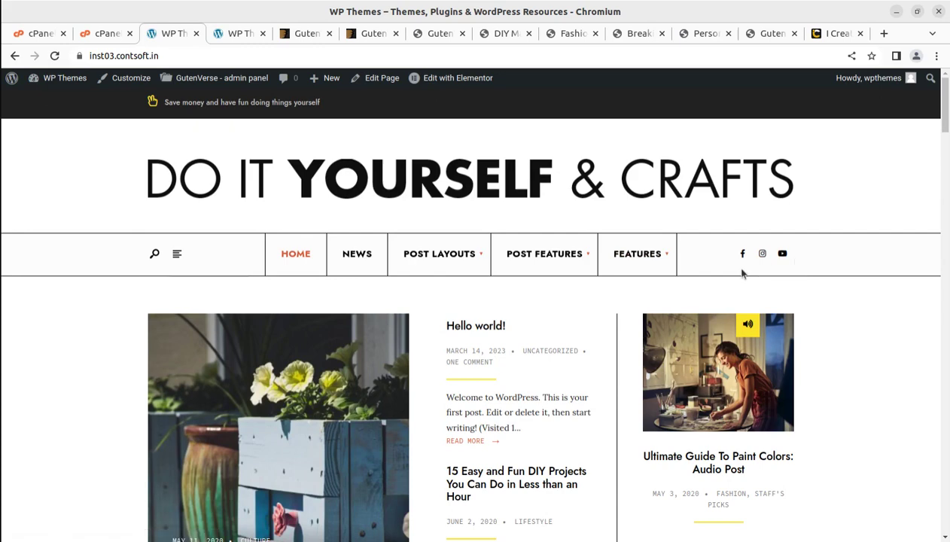
pyautogui.click(351, 264)
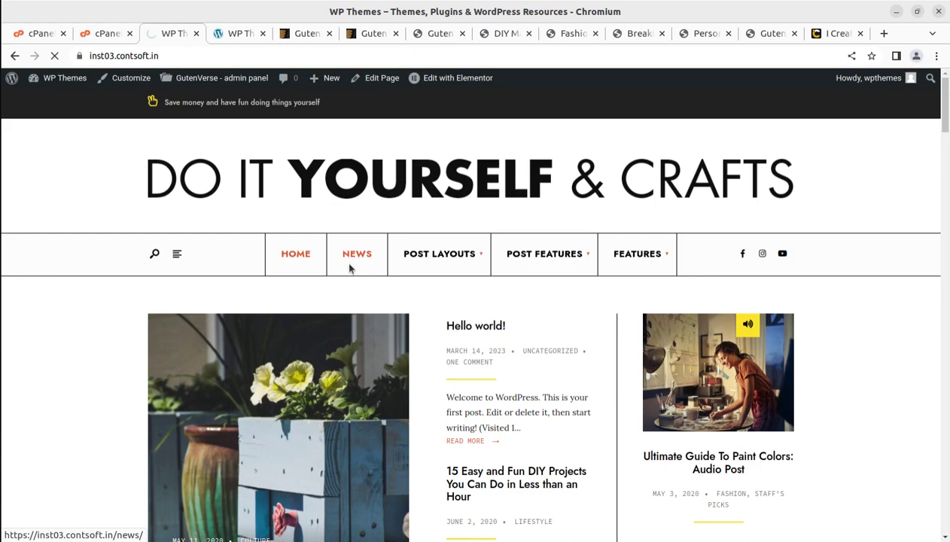
pyautogui.scroll(-2, 350, 267)
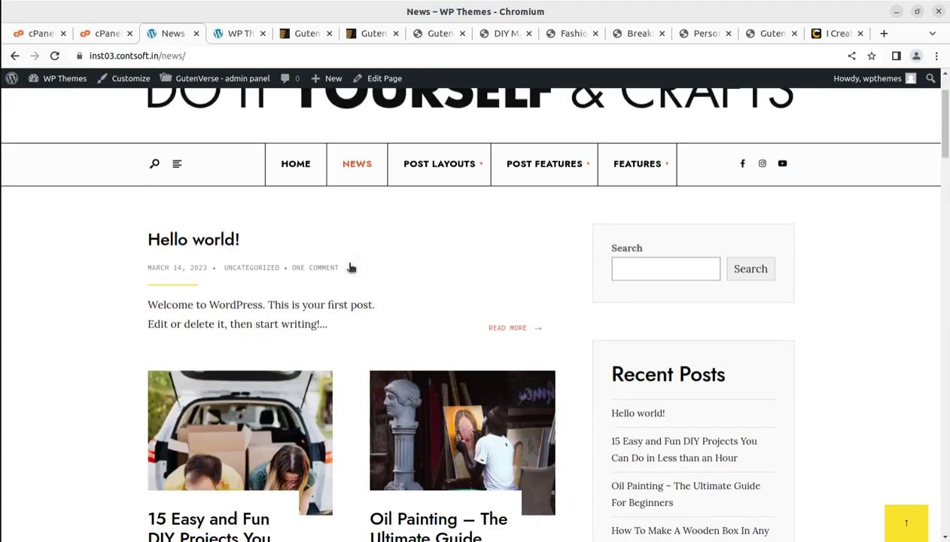
# - Look over the News page, then go to the WordPress dashboard and open the list of all posts
pyautogui.scroll(-3, 351, 267)
pyautogui.scroll(4, 350, 269)
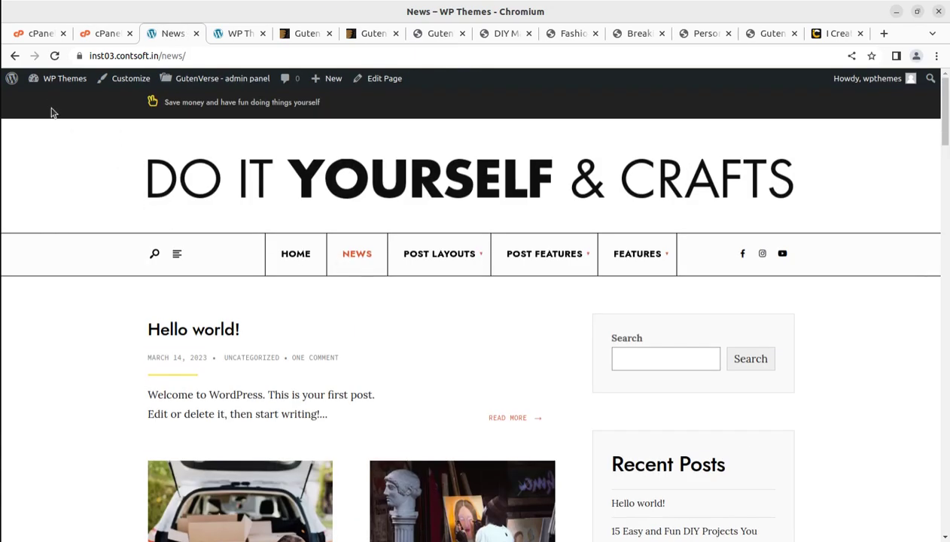
pyautogui.moveTo(56, 84)
pyautogui.click(46, 100)
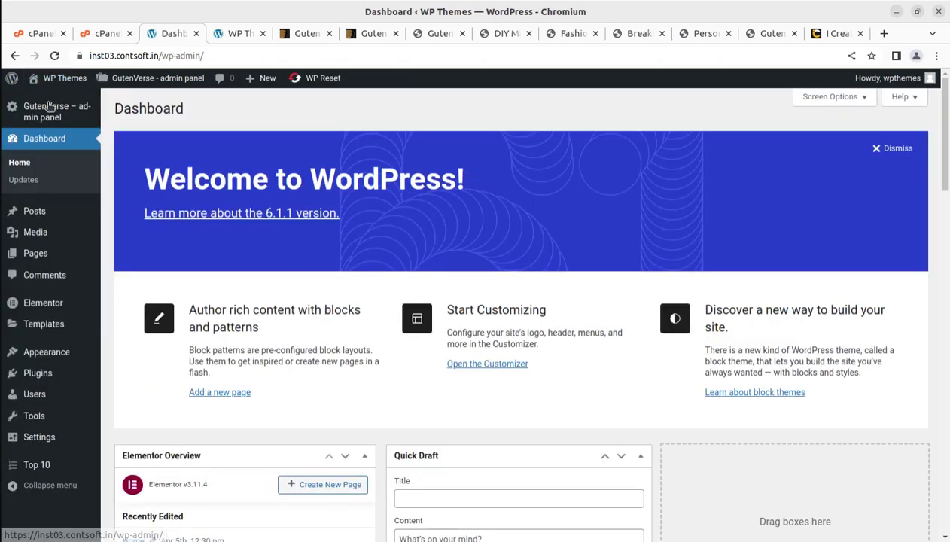
pyautogui.moveTo(68, 209)
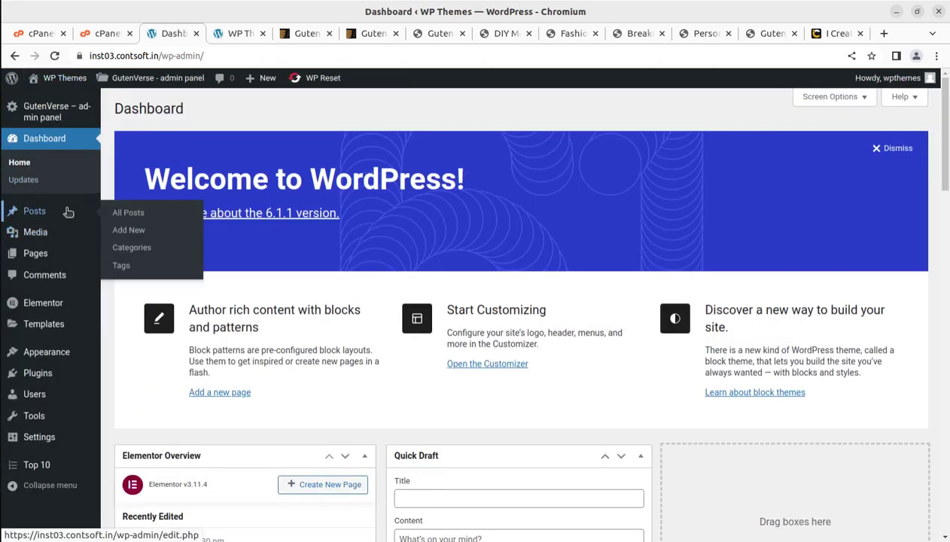
pyautogui.click(132, 218)
# - Look through the imported demo posts with their categories, tags and featured images, and return to the site's front page
pyautogui.scroll(-5, 344, 251)
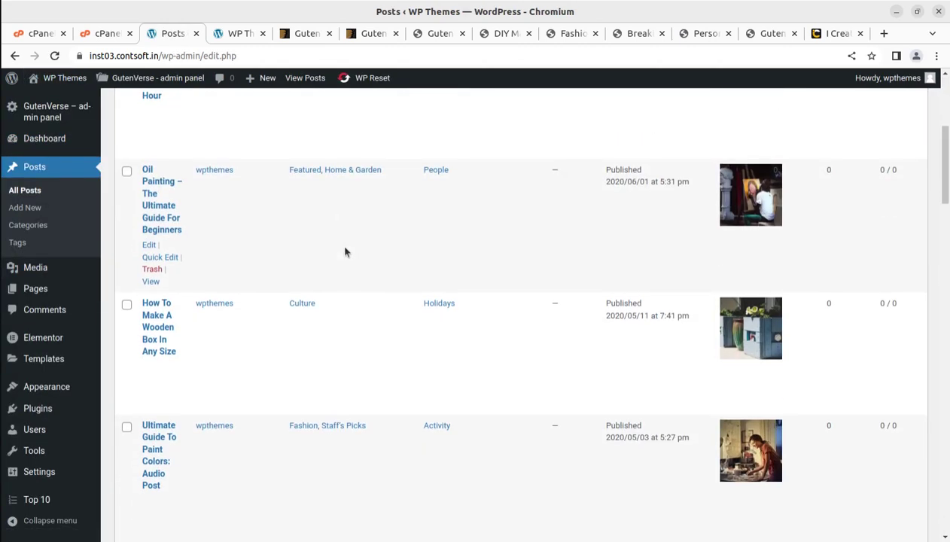
pyautogui.scroll(-4, 344, 251)
pyautogui.scroll(-4, 344, 251)
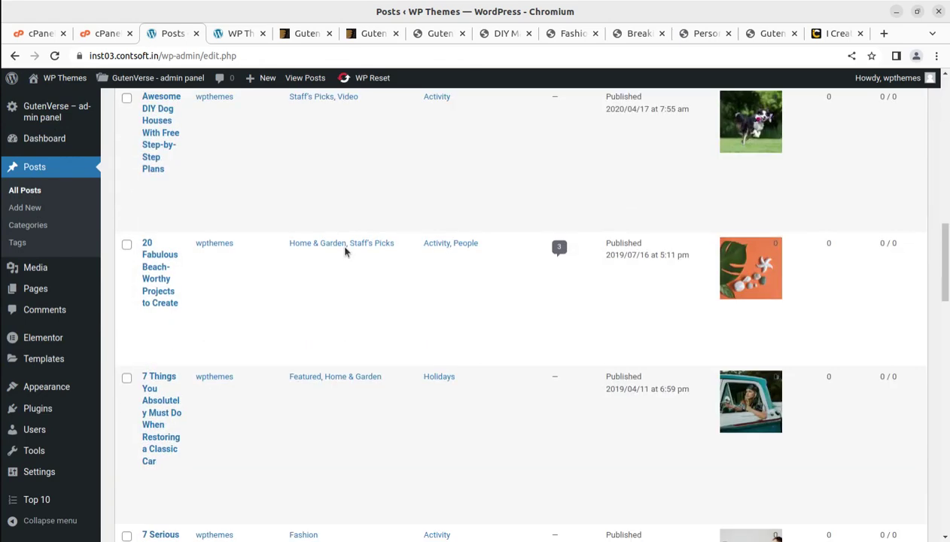
pyautogui.scroll(-3, 345, 251)
pyautogui.scroll(15, 344, 252)
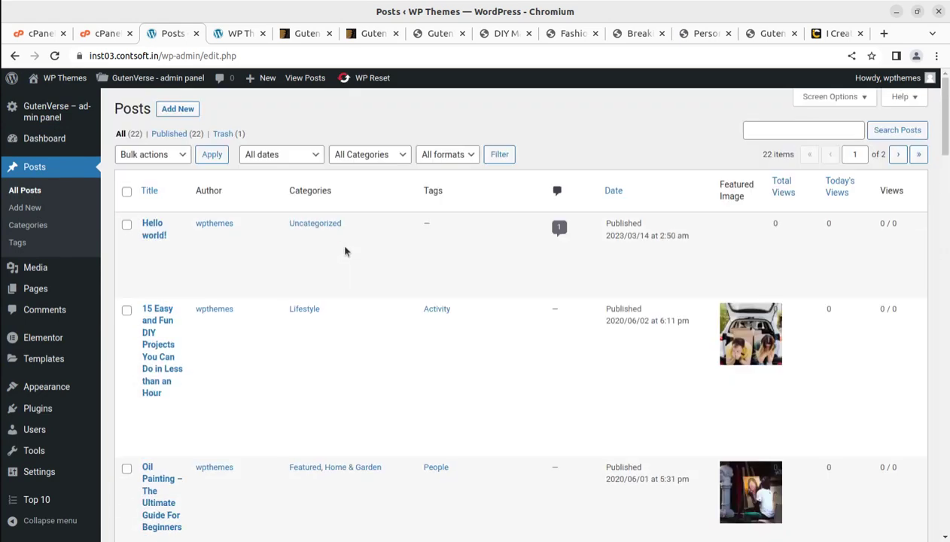
pyautogui.moveTo(345, 251)
pyautogui.moveTo(60, 77)
pyautogui.click(45, 101)
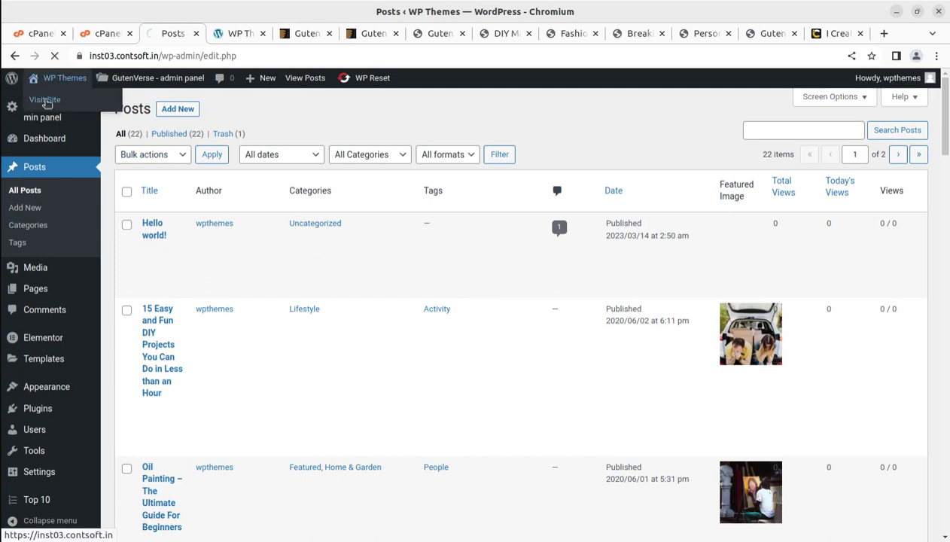